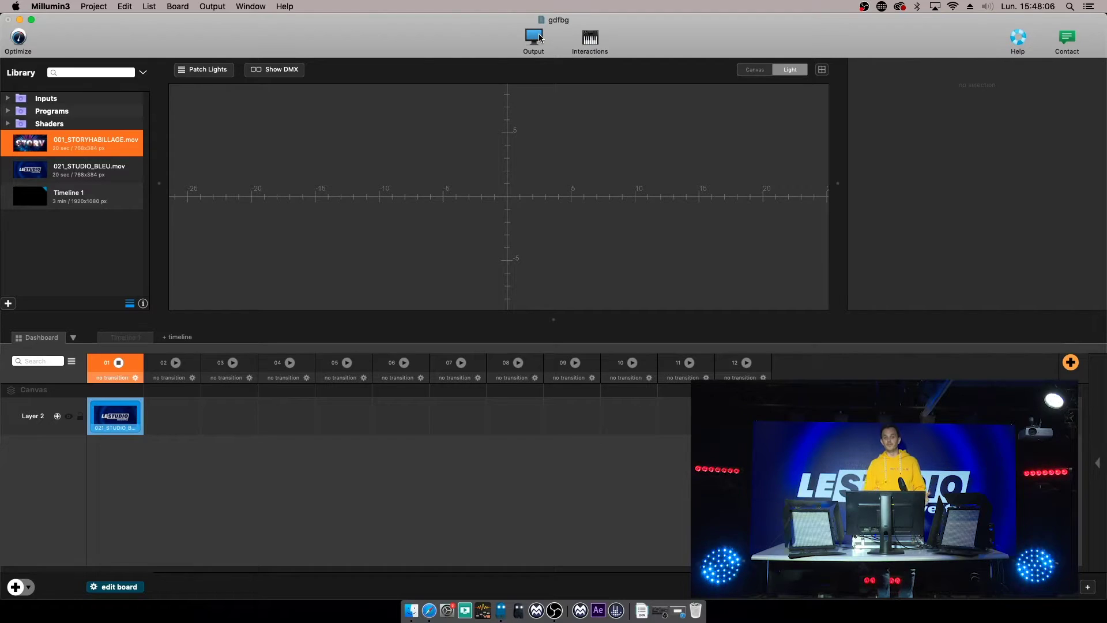
Step: Configure the DMX device in the interaction devices with the Enttec Usb Pro serial device and the Send DMX signals mode
{"action": "left_click", "coordinate": [593, 41]}
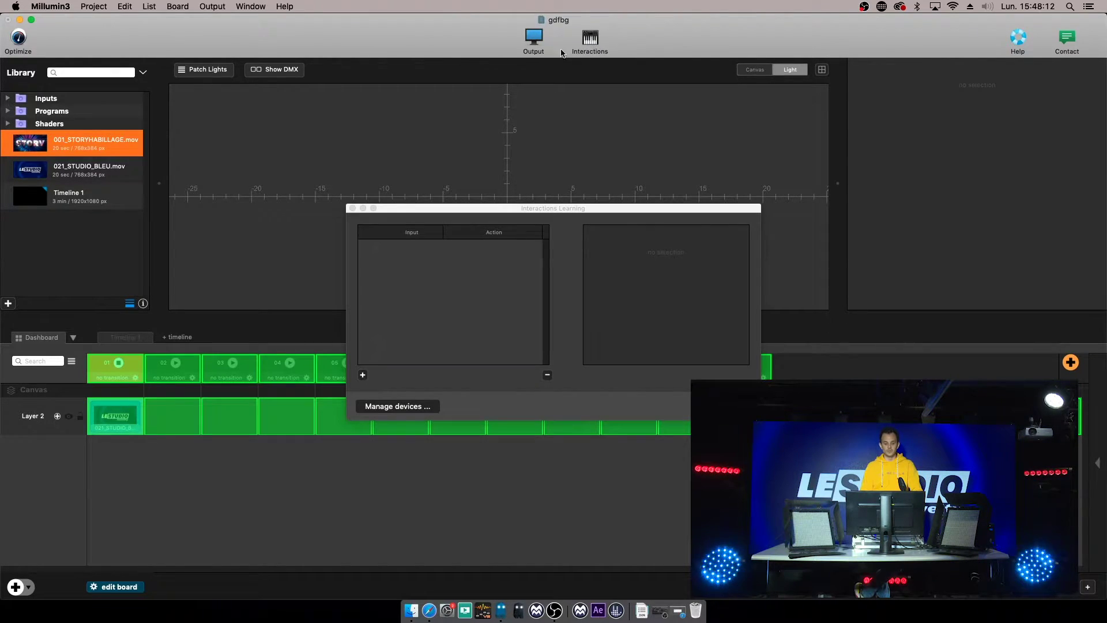
{"action": "left_click", "coordinate": [401, 407]}
{"action": "left_click", "coordinate": [503, 232]}
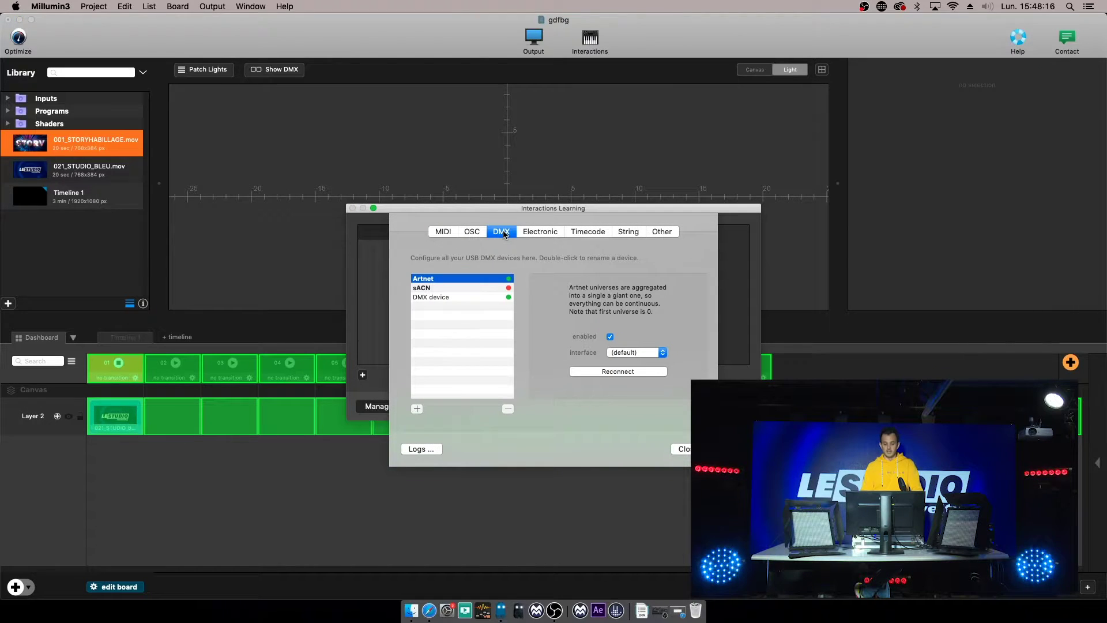
{"action": "left_click", "coordinate": [430, 297]}
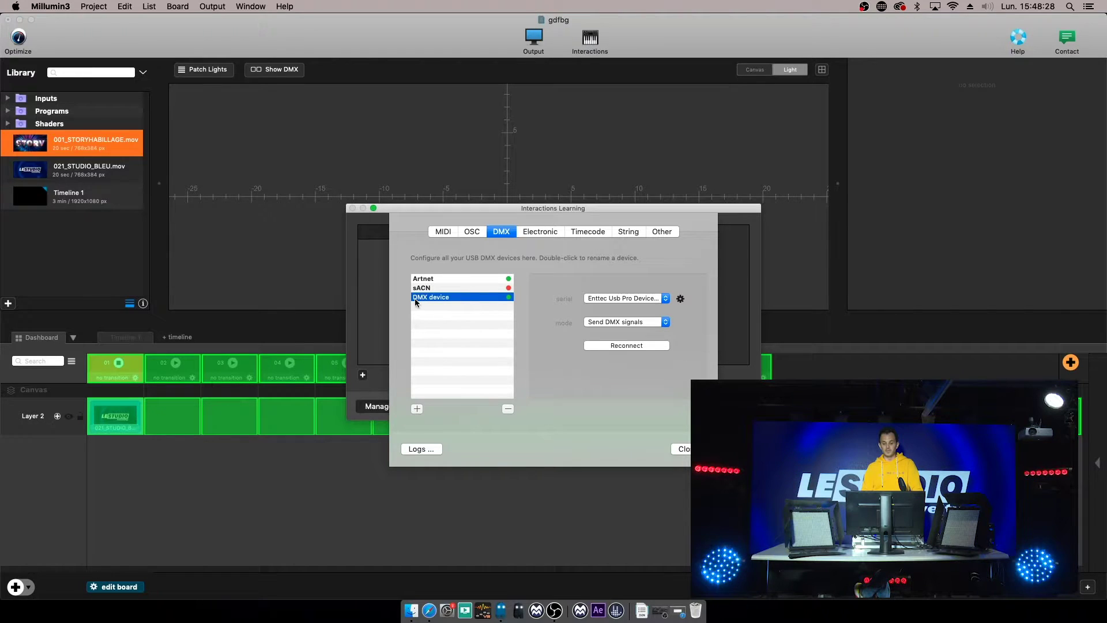
{"action": "left_click", "coordinate": [611, 298]}
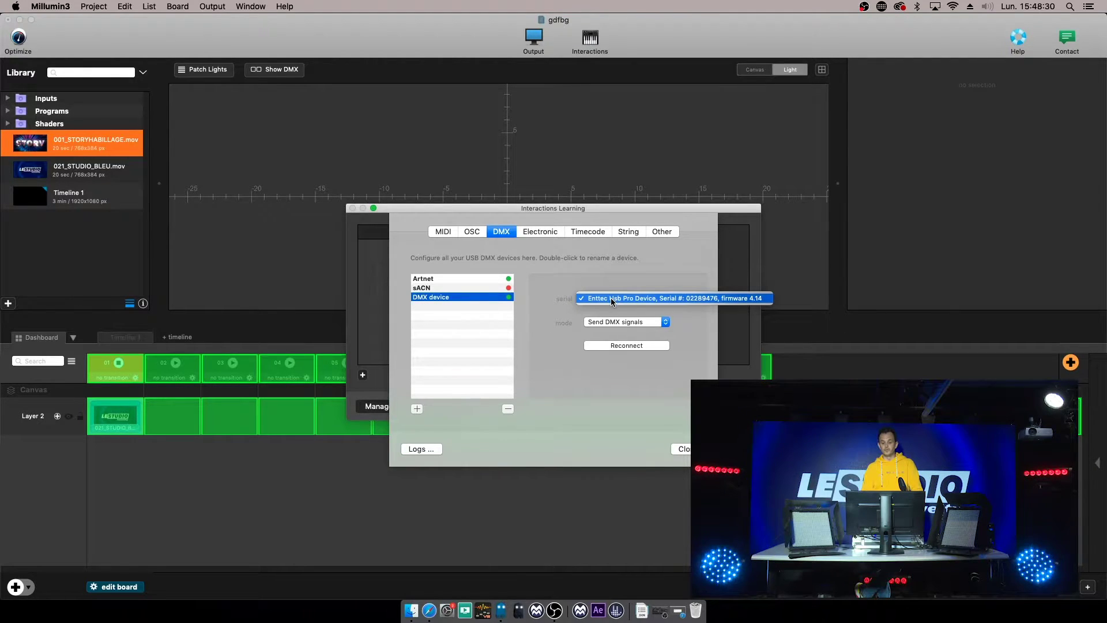
{"action": "left_click", "coordinate": [610, 300]}
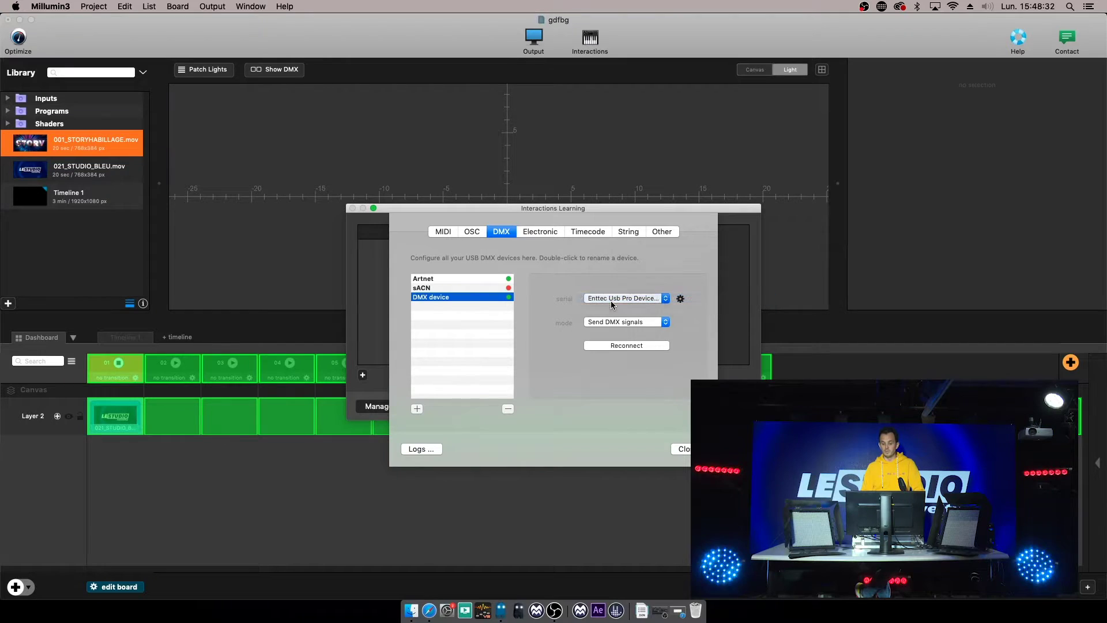
{"action": "left_click", "coordinate": [598, 322]}
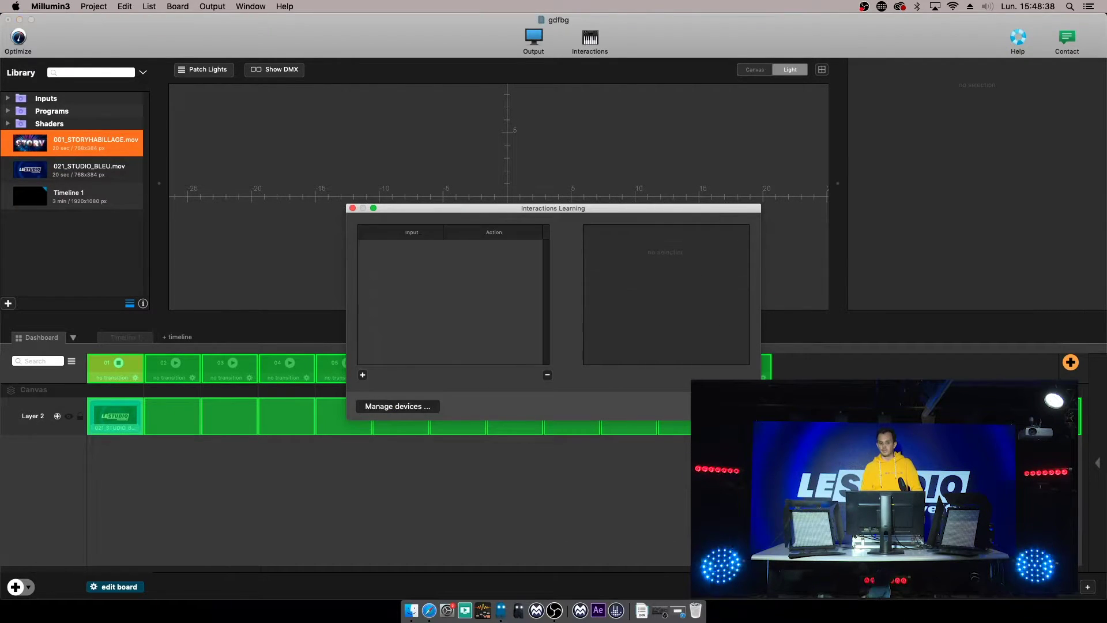
{"action": "left_click", "coordinate": [352, 208]}
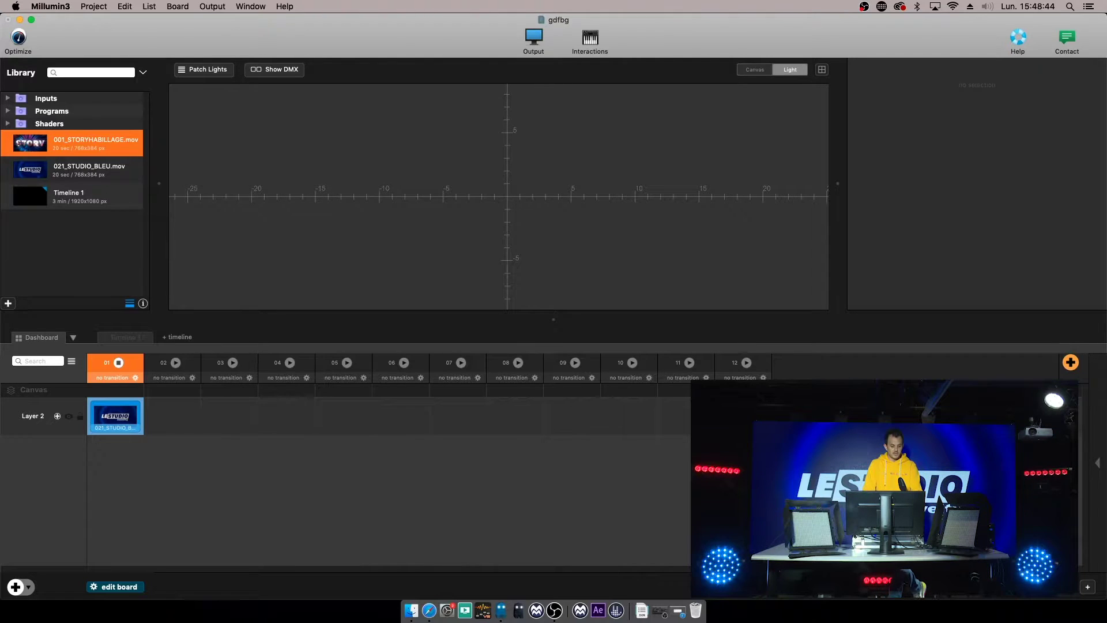
Step: Add a light to the dashboard and move it in the light view to about -3.44, 0.06
{"action": "left_click", "coordinate": [30, 586]}
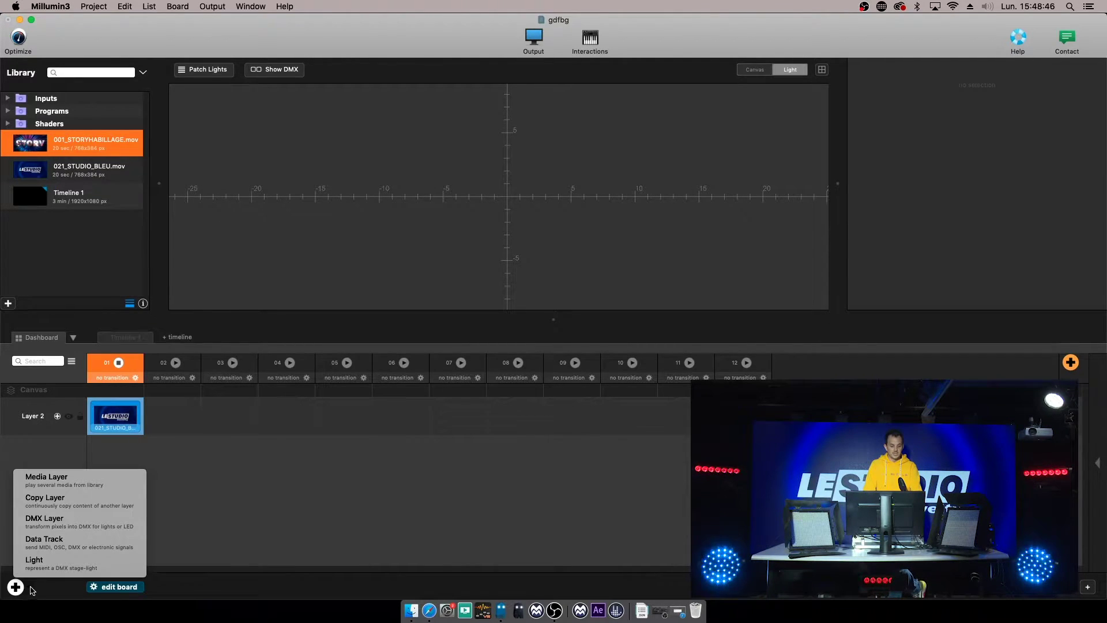
{"action": "left_click", "coordinate": [42, 569]}
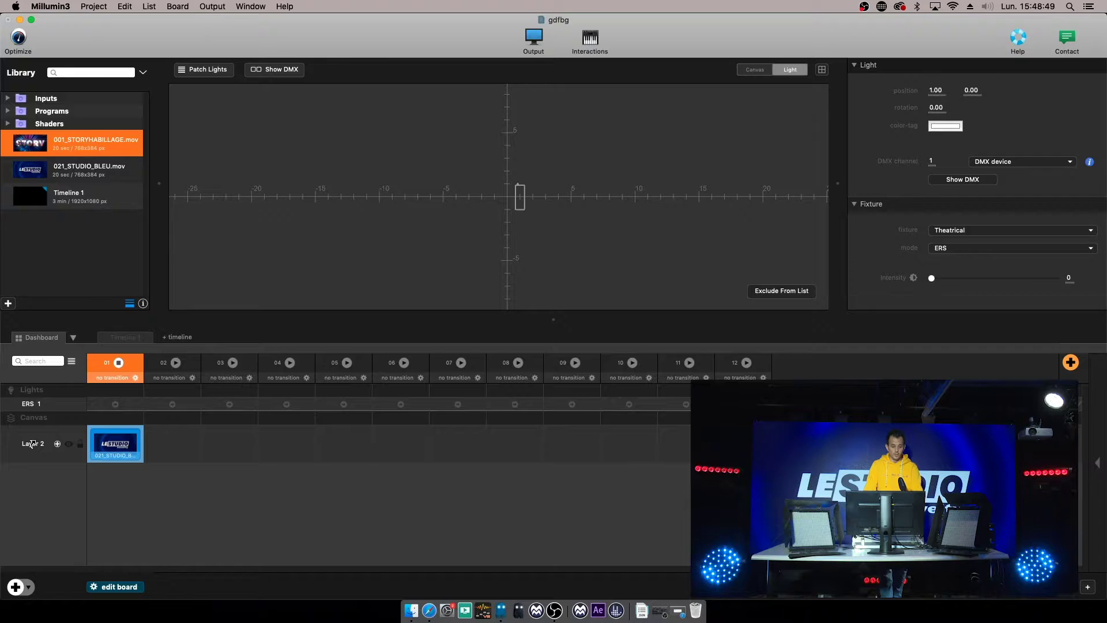
{"action": "left_click", "coordinate": [30, 407]}
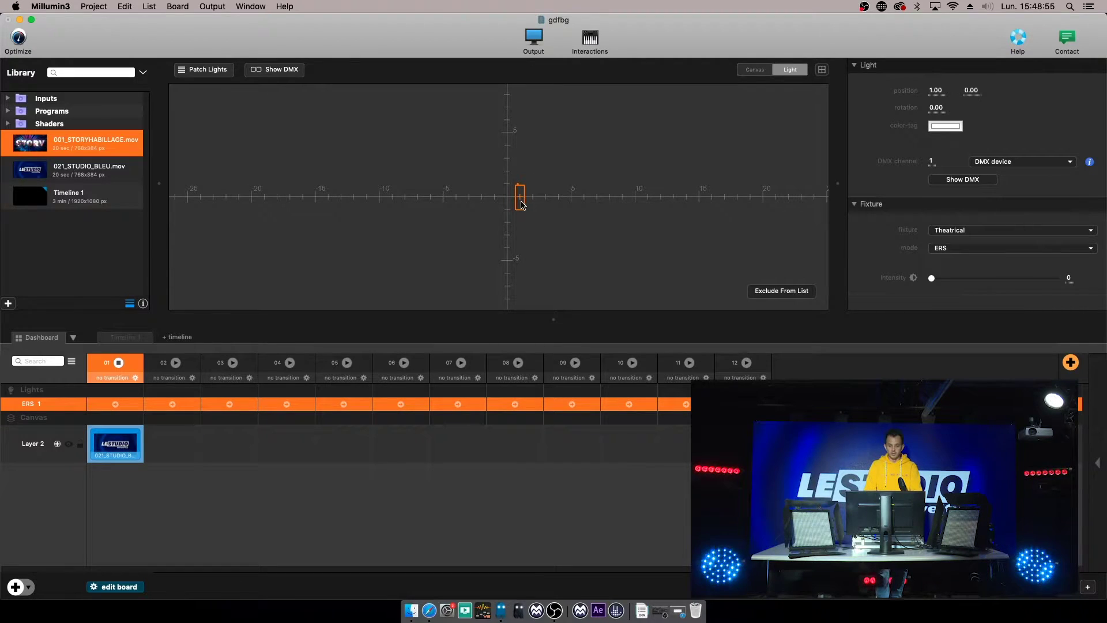
{"action": "left_click_drag", "start_coordinate": [522, 204], "coordinate": [466, 204]}
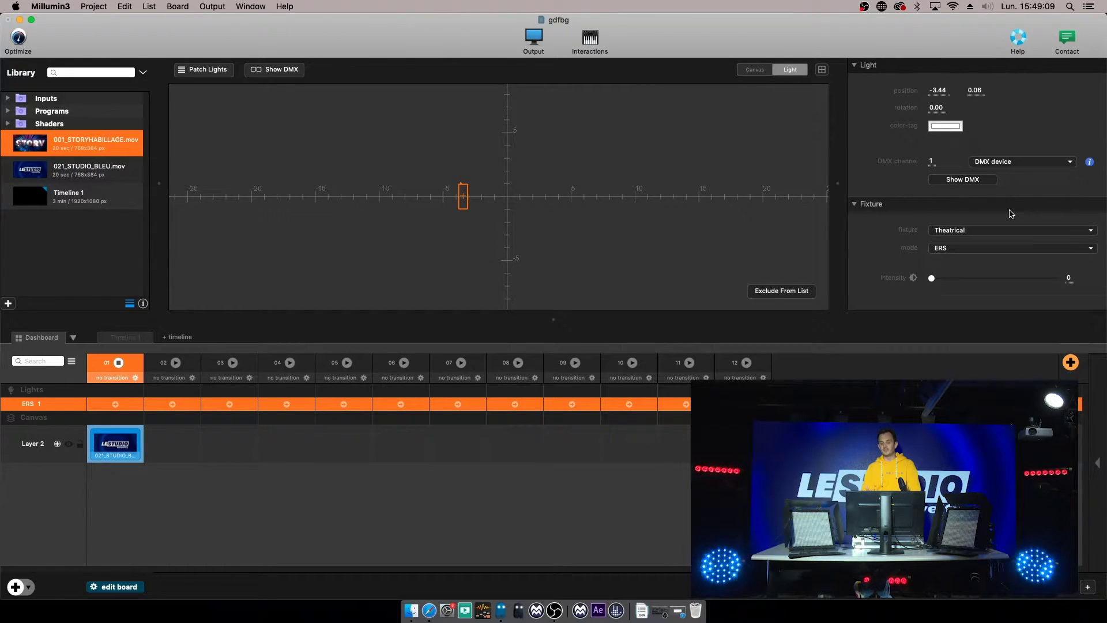
Step: Start creating a custom fixture in the Open Fixture Library's Fixture Editor and restore the auto-saved fixture data
{"action": "left_click", "coordinate": [996, 230]}
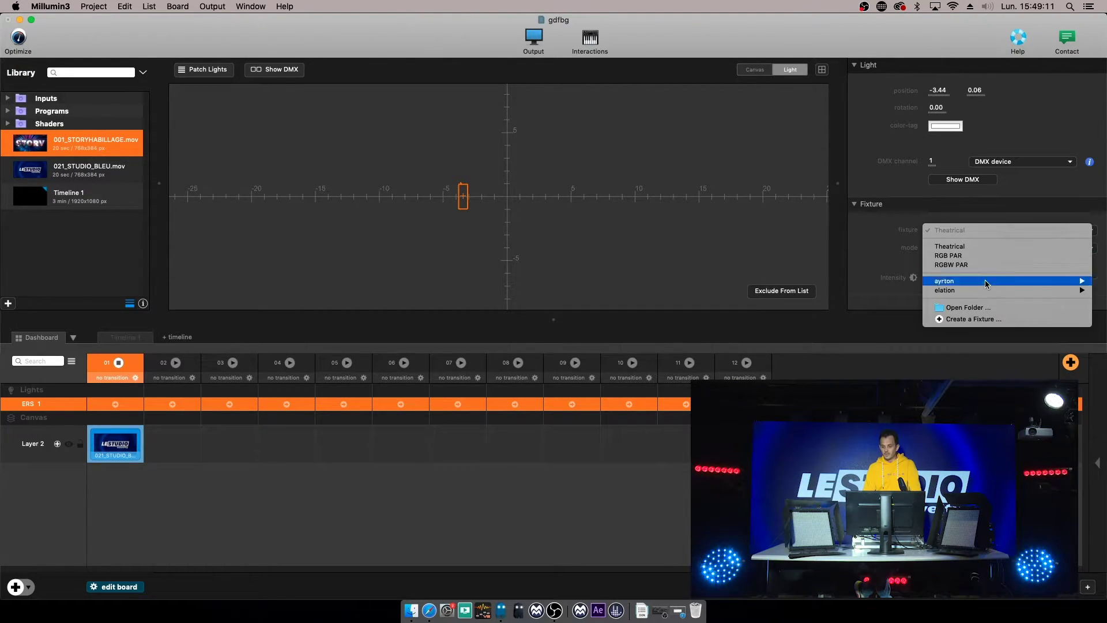
{"action": "left_click", "coordinate": [983, 320]}
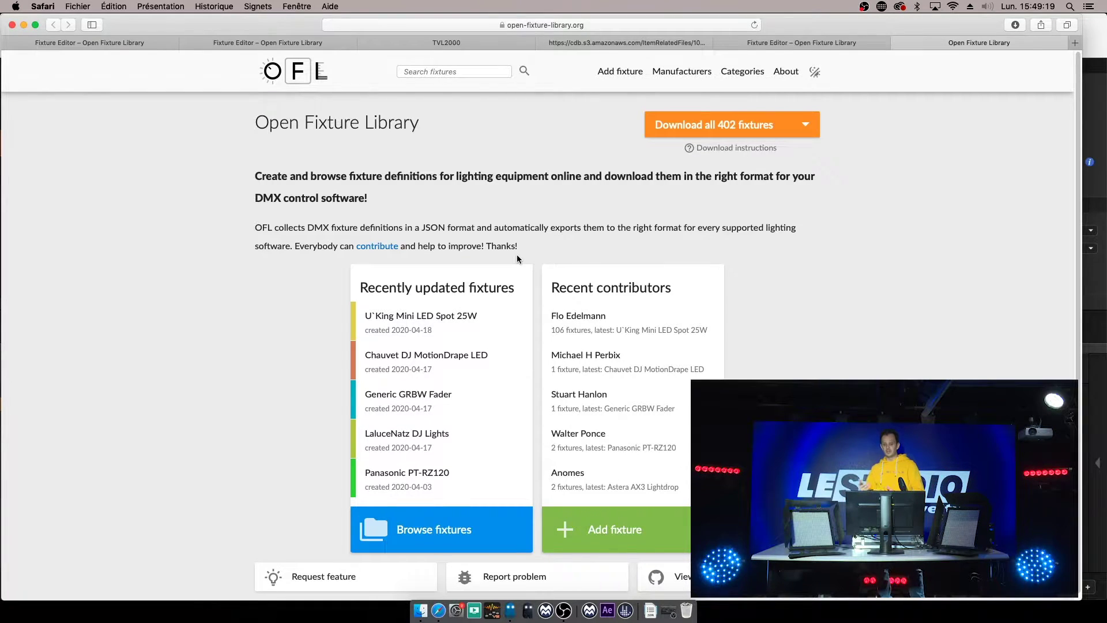
{"action": "left_click", "coordinate": [638, 541]}
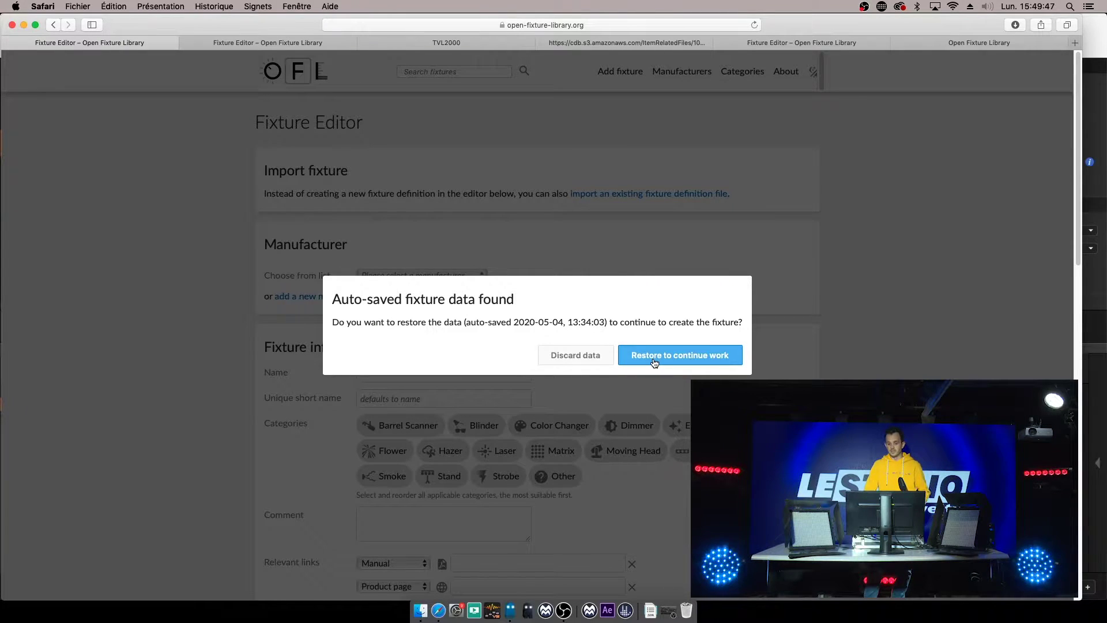
{"action": "left_click", "coordinate": [654, 355]}
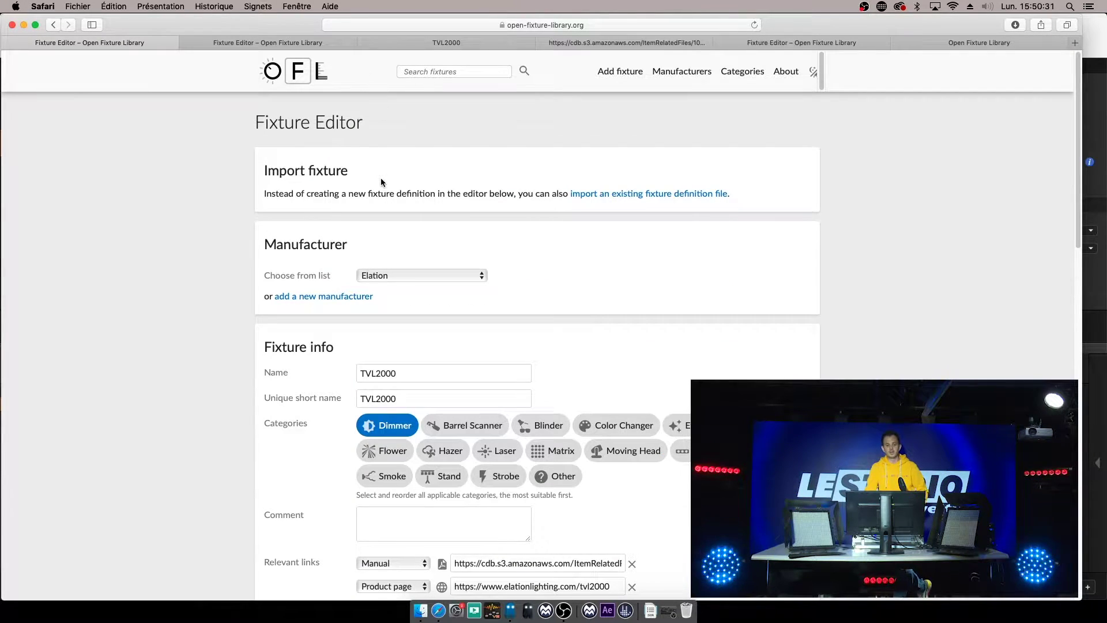
Step: Review the TVL2000 fixture definition from its manufacturer, info and links through physical data to Mode #1
{"action": "scroll", "coordinate": [380, 179], "scroll_direction": "down", "scroll_amount": 1}
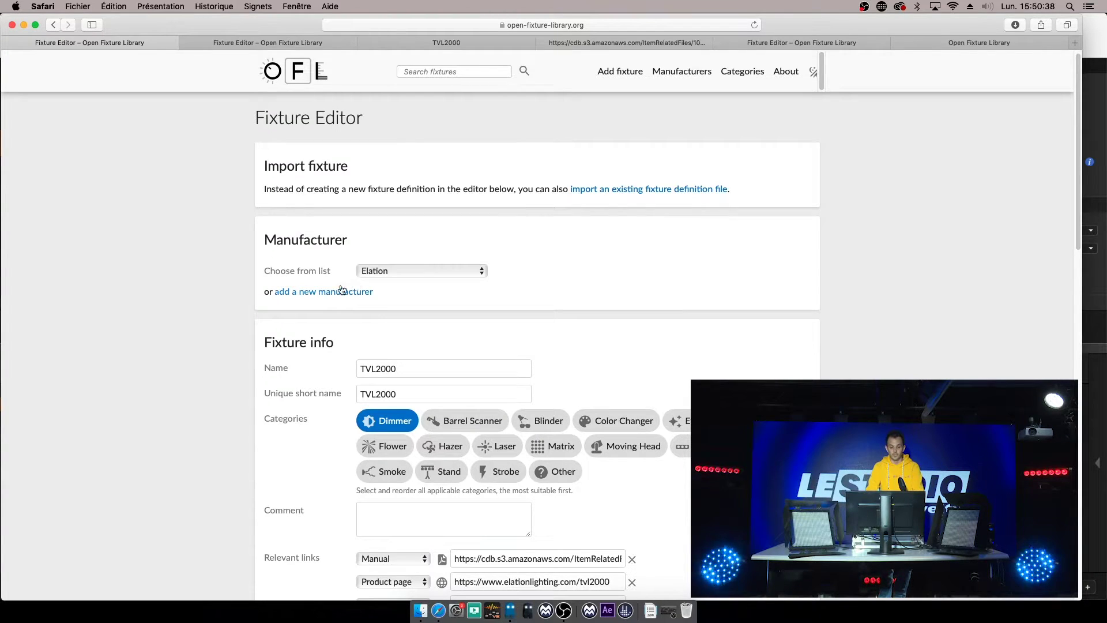
{"action": "scroll", "coordinate": [345, 294], "scroll_direction": "down", "scroll_amount": 1}
{"action": "scroll", "coordinate": [345, 294], "scroll_direction": "down", "scroll_amount": 5}
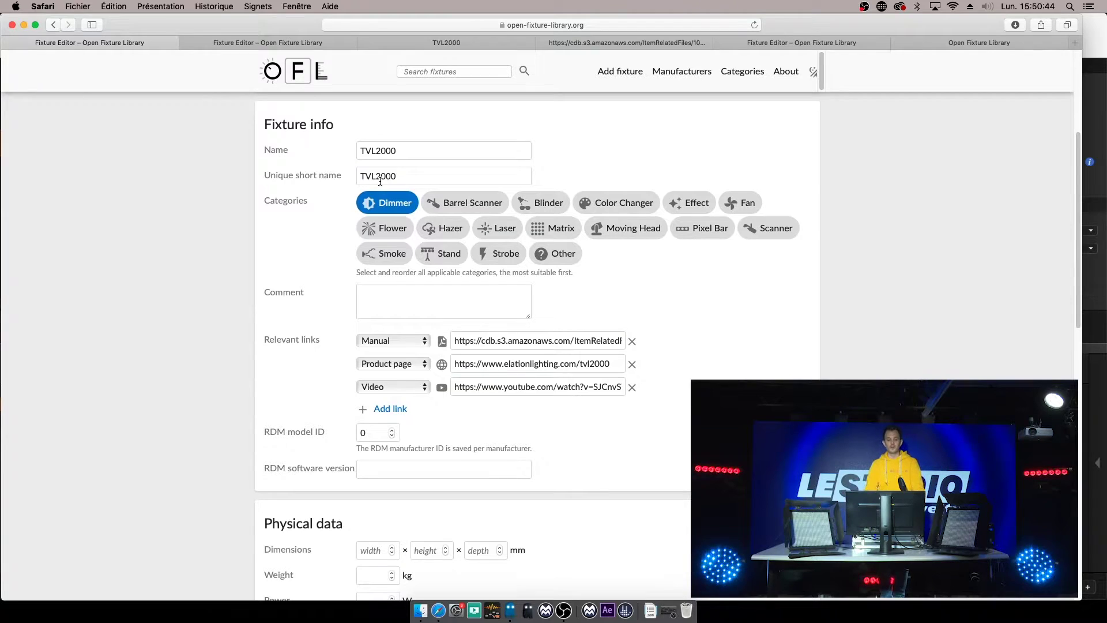
{"action": "scroll", "coordinate": [381, 308], "scroll_direction": "down", "scroll_amount": 2}
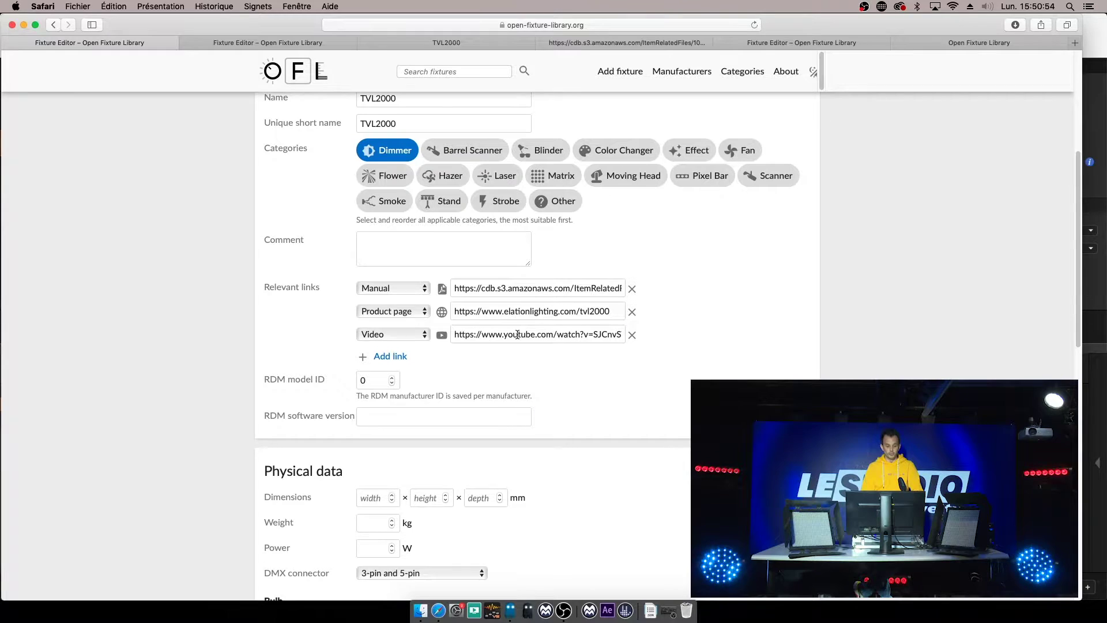
{"action": "scroll", "coordinate": [518, 334], "scroll_direction": "down", "scroll_amount": 10}
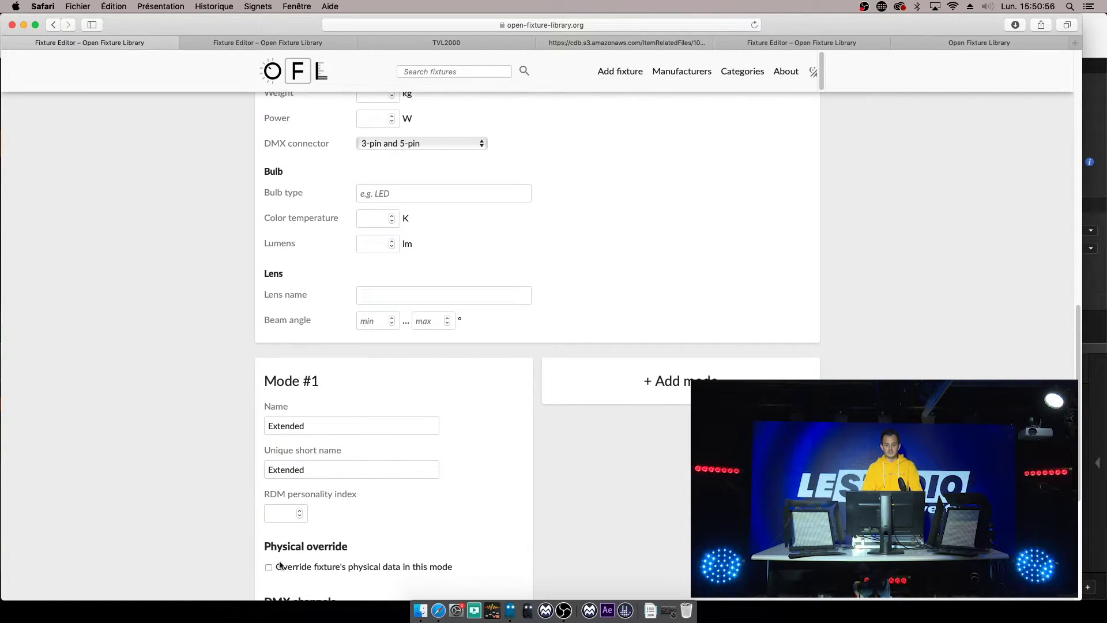
{"action": "scroll", "coordinate": [479, 357], "scroll_direction": "down", "scroll_amount": 3}
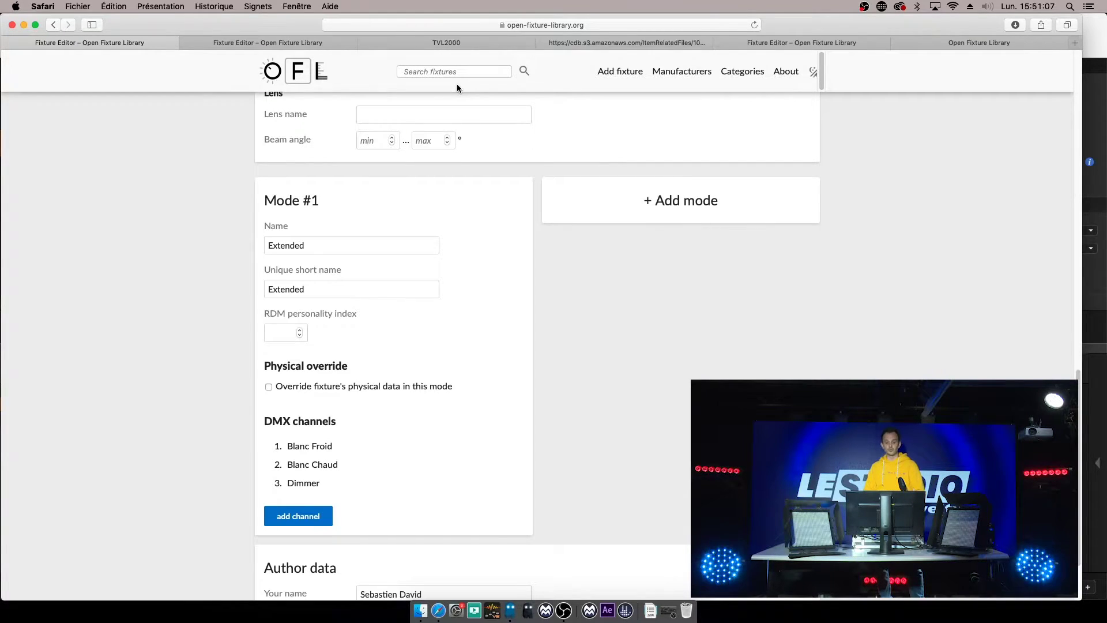
Step: Consult the Elation TVL2000 spec sheet for the channel functions of each DMX mode
{"action": "left_click", "coordinate": [469, 43]}
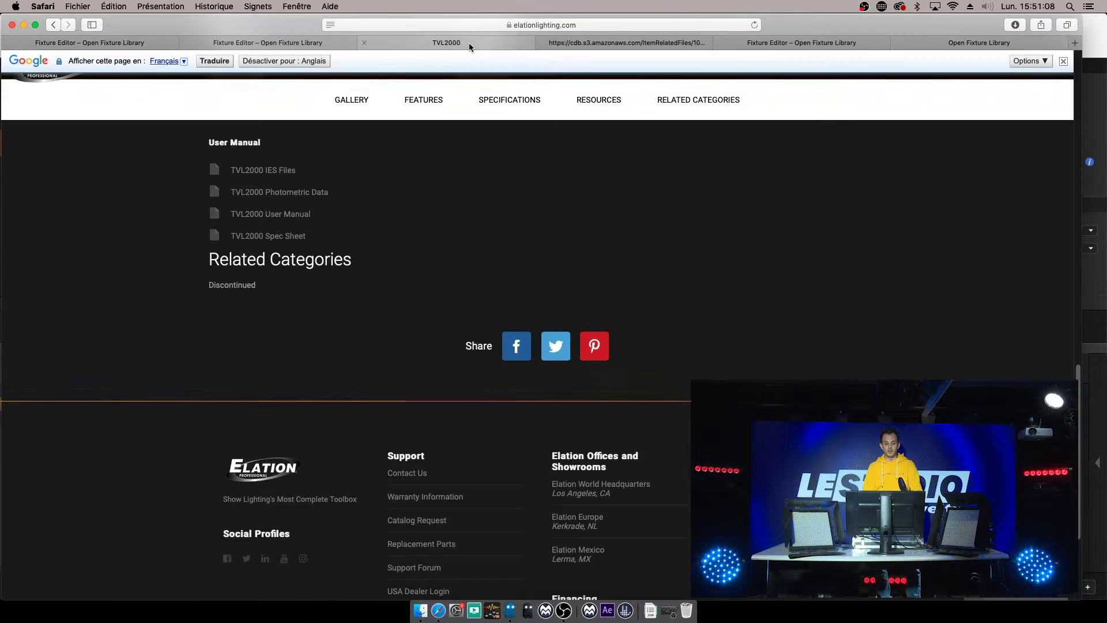
{"action": "left_click", "coordinate": [598, 40]}
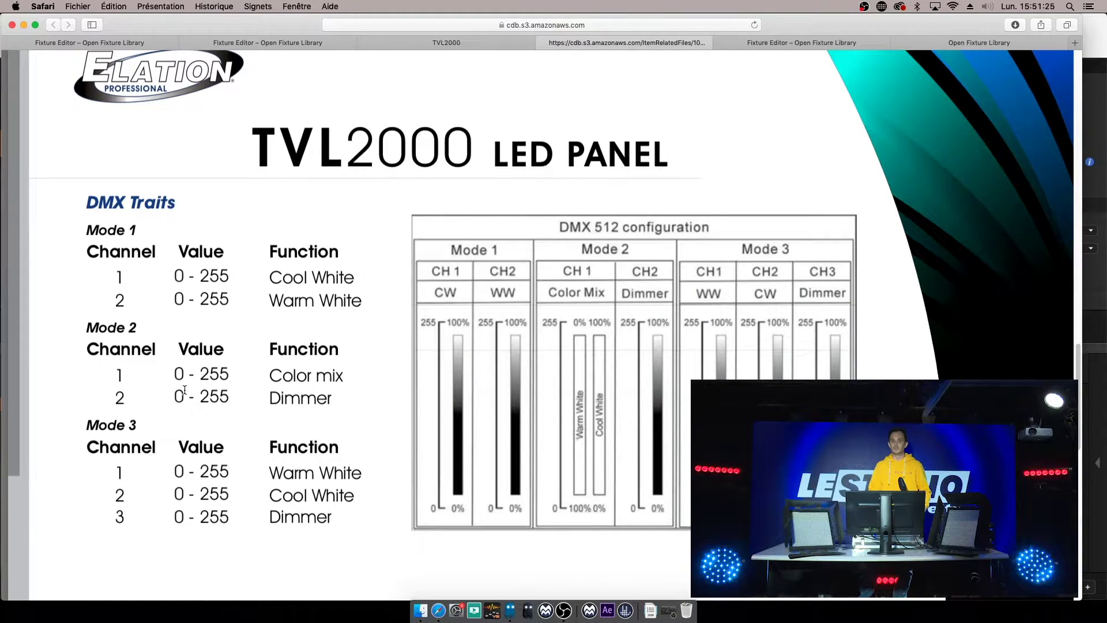
{"action": "scroll", "coordinate": [180, 450], "scroll_direction": "down", "scroll_amount": 1}
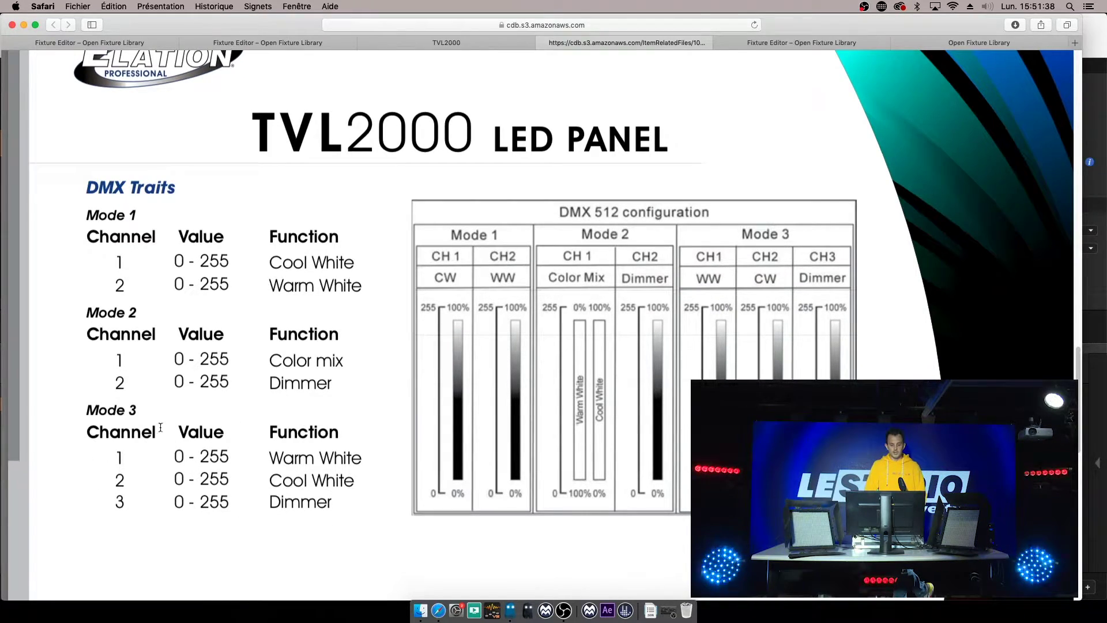
Step: Return to the TVL2000 definition in the Fixture Editor and examine the DMX channels of its Extended mode
{"action": "left_click", "coordinate": [301, 46]}
{"action": "left_click", "coordinate": [380, 44]}
{"action": "left_click", "coordinate": [89, 43]}
{"action": "scroll", "coordinate": [372, 275], "scroll_direction": "down", "scroll_amount": 2}
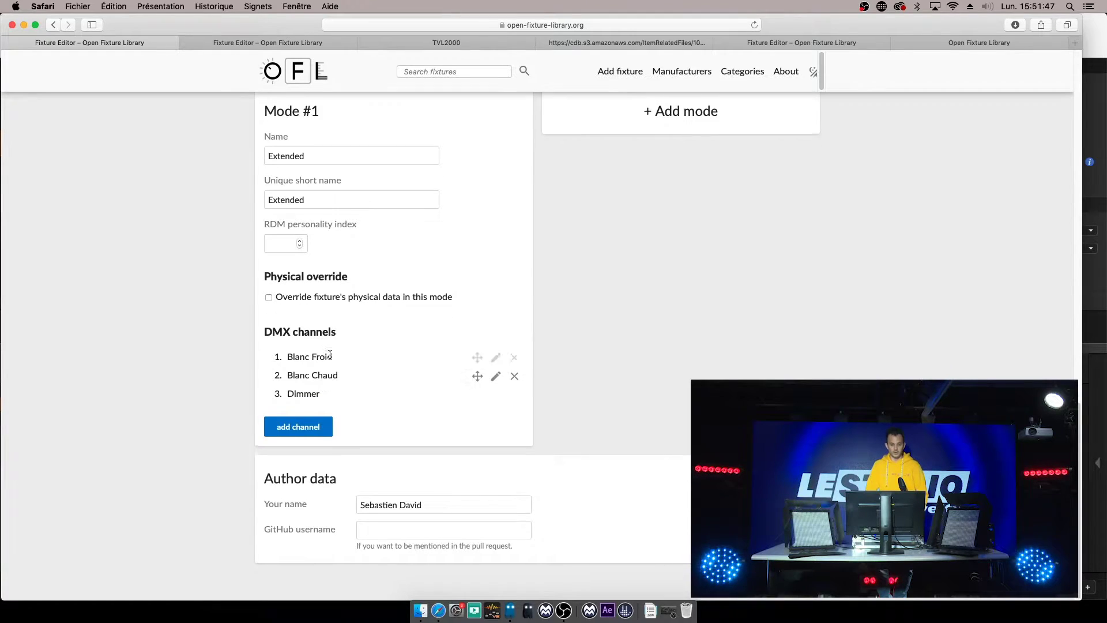
{"action": "scroll", "coordinate": [330, 354], "scroll_direction": "up", "scroll_amount": 3}
{"action": "scroll", "coordinate": [337, 288], "scroll_direction": "down", "scroll_amount": 2}
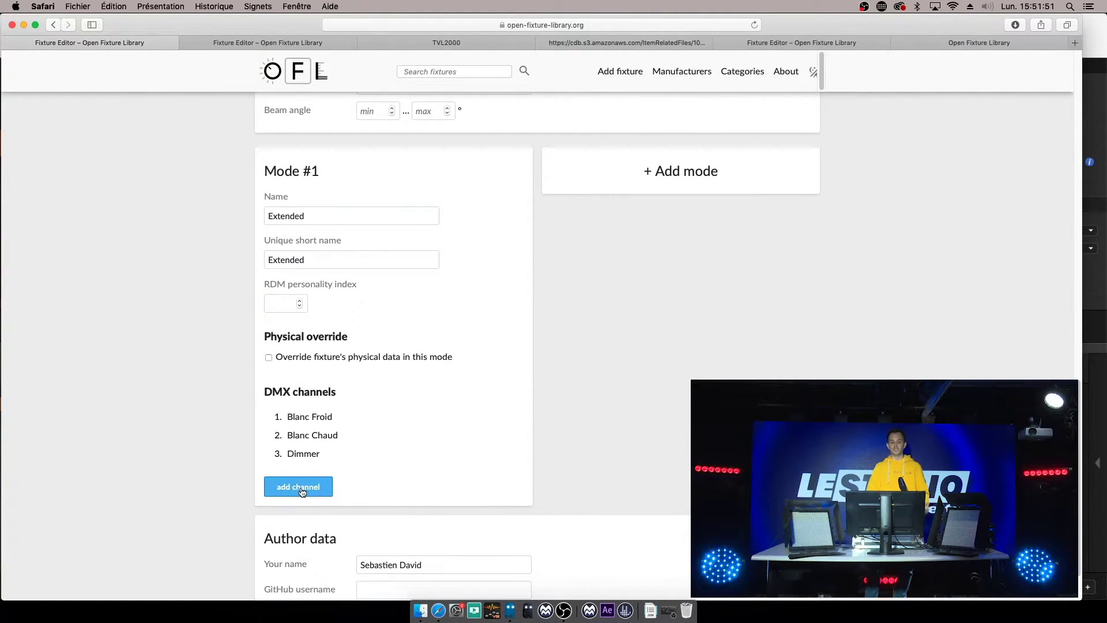
{"action": "mouse_move", "coordinate": [311, 425]}
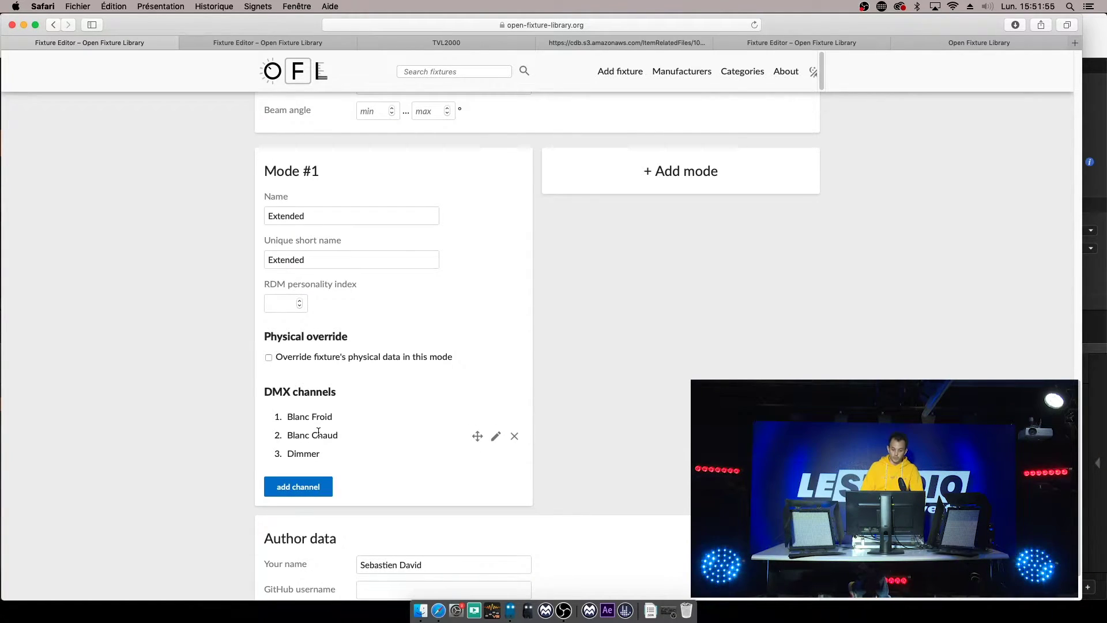
{"action": "scroll", "coordinate": [316, 447], "scroll_direction": "down", "scroll_amount": 1}
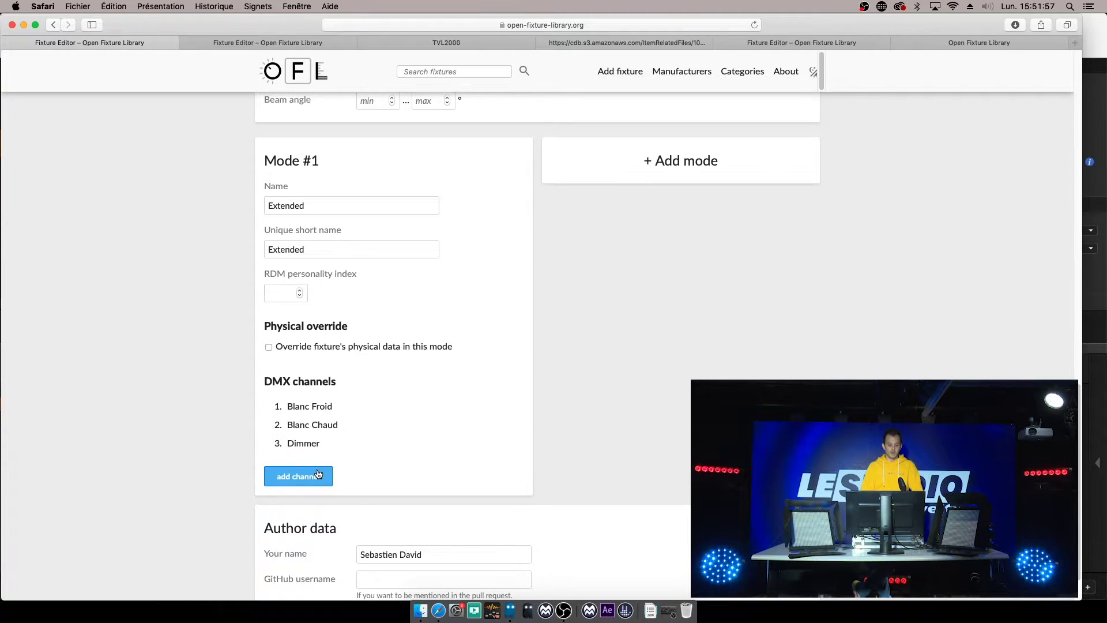
{"action": "scroll", "coordinate": [318, 473], "scroll_direction": "down", "scroll_amount": 3}
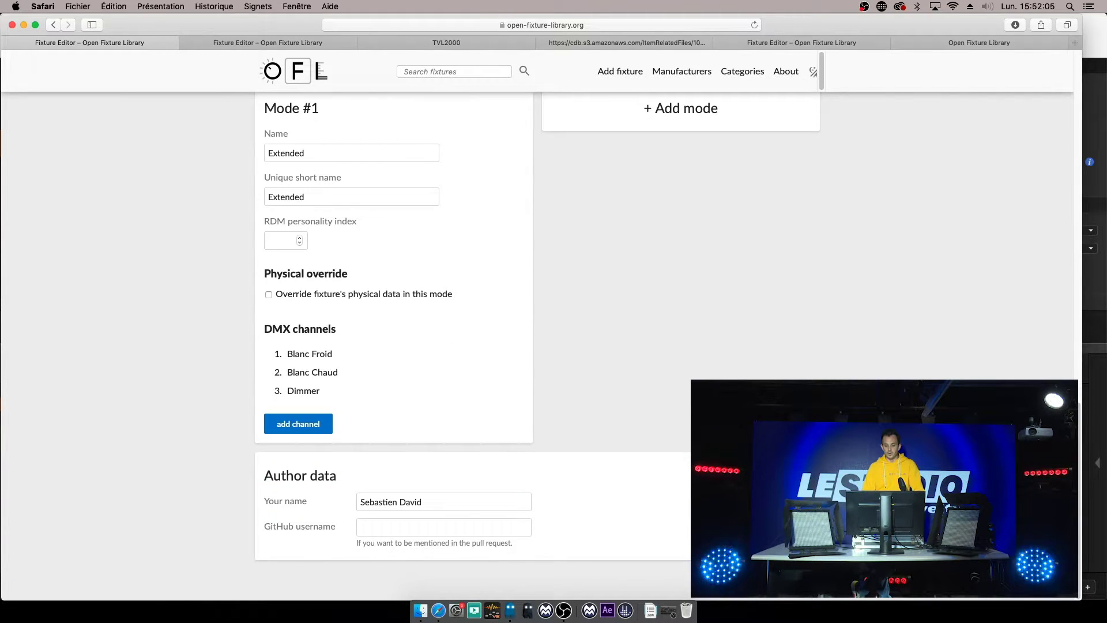
Step: Create the TVL2000 fixture and download its definition in Millumin format
{"action": "left_click", "coordinate": [784, 580]}
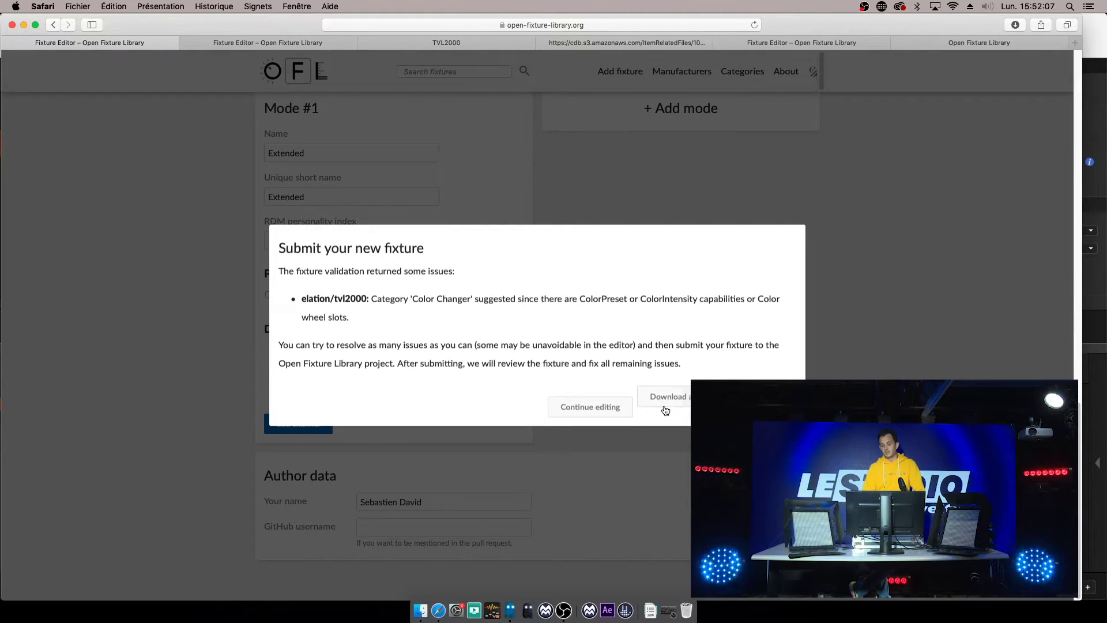
{"action": "left_click", "coordinate": [678, 396]}
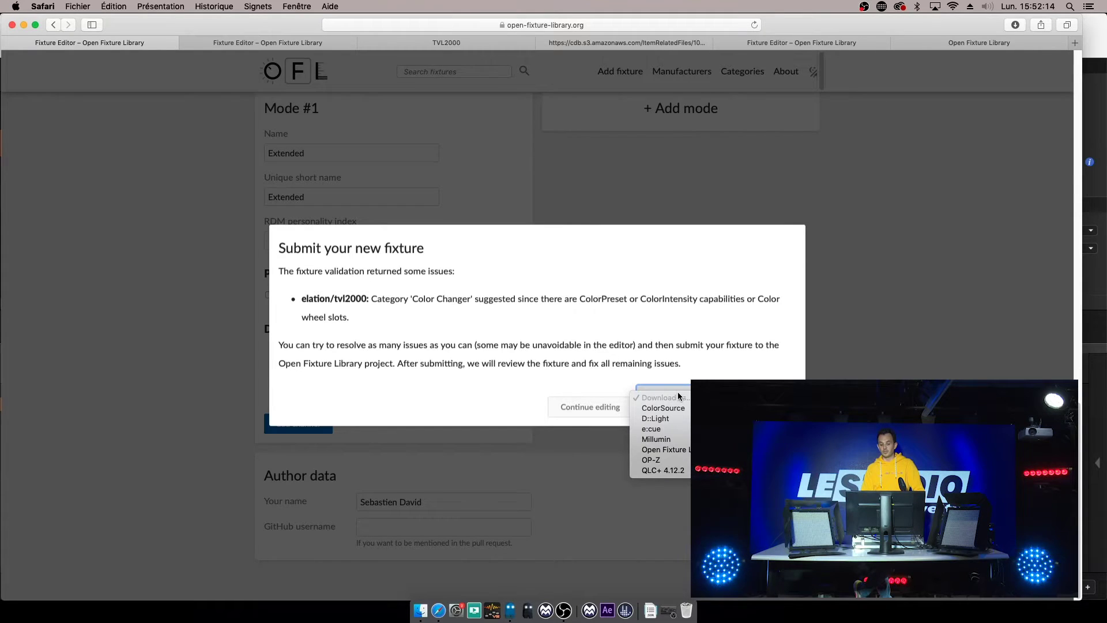
{"action": "left_click", "coordinate": [657, 439]}
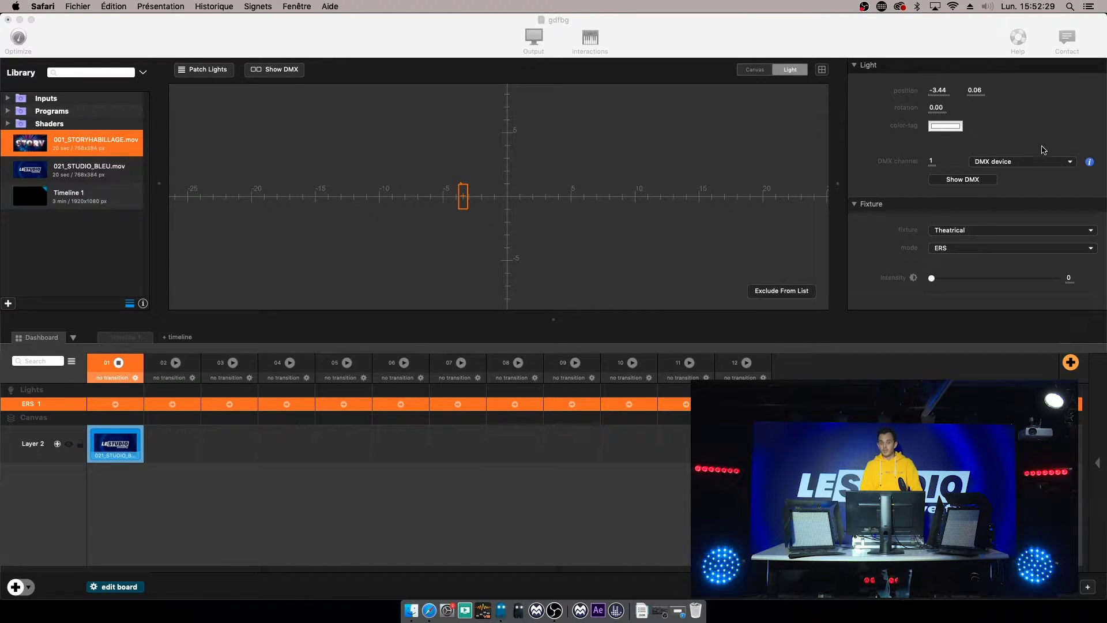
Step: Back in Millumin, open the Light-fixtures folder to check for the tvl2000.json file, and close it
{"action": "left_click", "coordinate": [1075, 230]}
{"action": "left_click", "coordinate": [968, 307]}
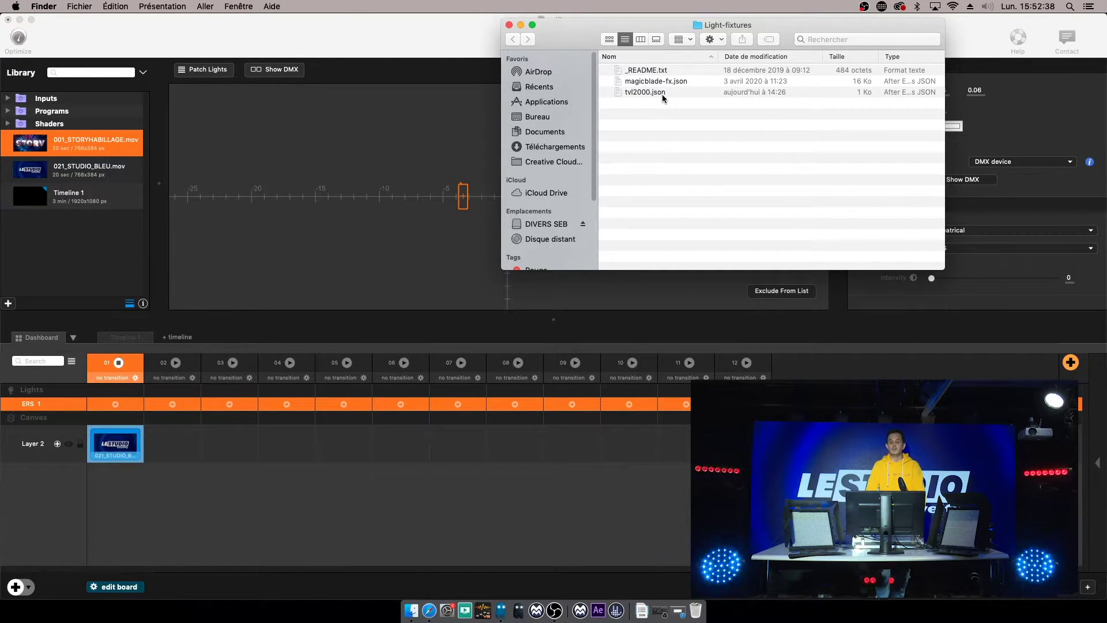
{"action": "left_click", "coordinate": [511, 25]}
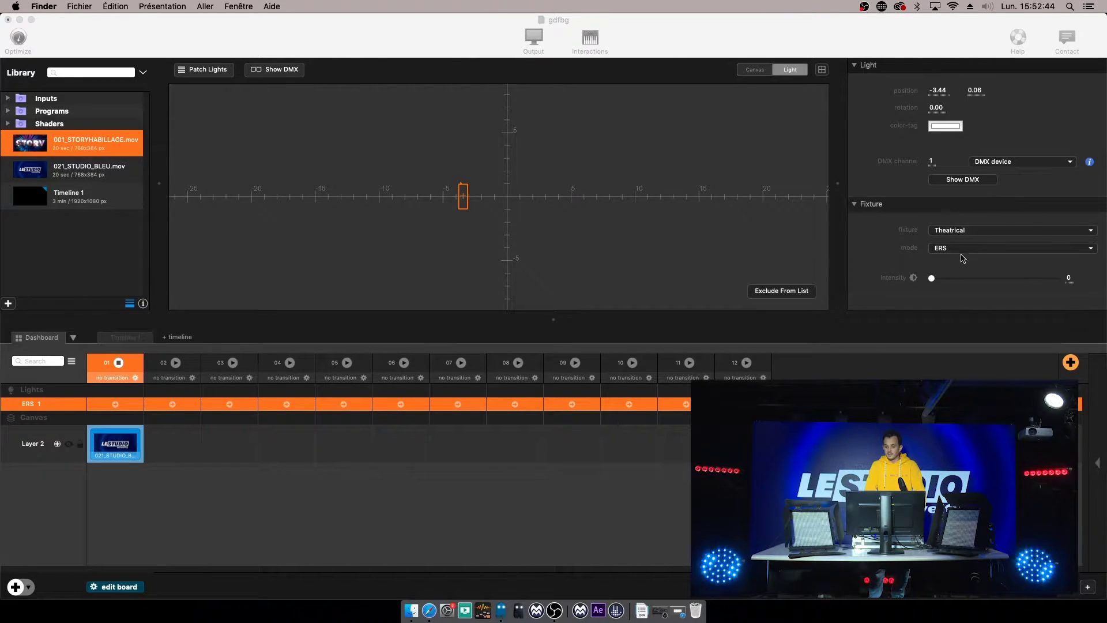
Step: Assign the elation TVL2000 fixture to the selected light
{"action": "left_click", "coordinate": [962, 232]}
{"action": "mouse_move", "coordinate": [952, 290]}
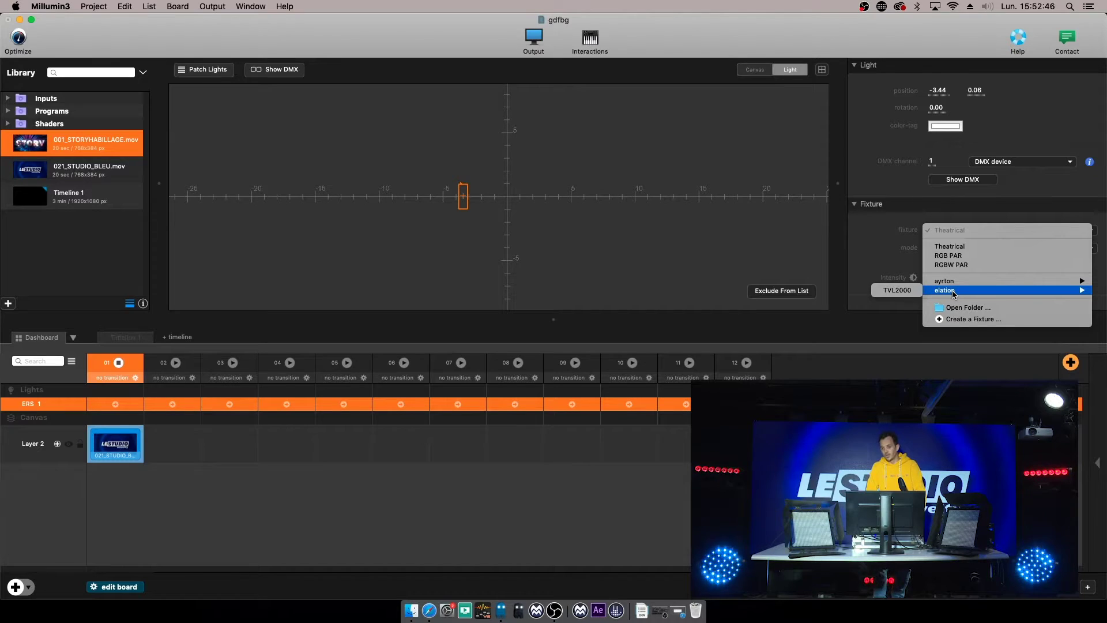
{"action": "left_click", "coordinate": [897, 290]}
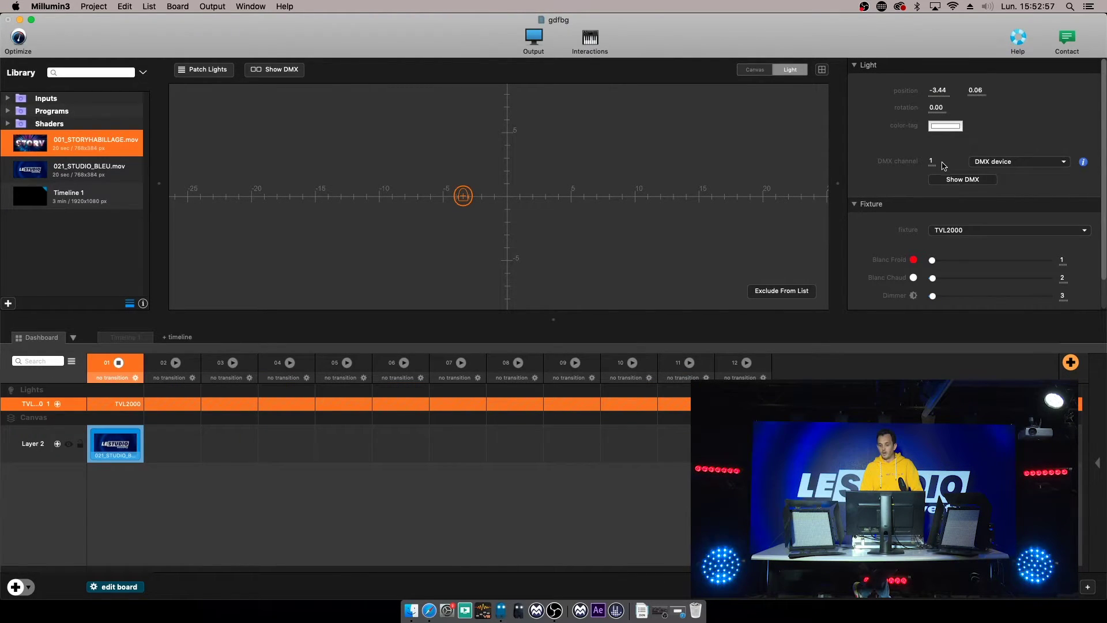
Step: Add a second TVL2000 light and place it to the right of the first, at about 3.20, -0.09
{"action": "scroll", "coordinate": [935, 266], "scroll_direction": "down", "scroll_amount": 1}
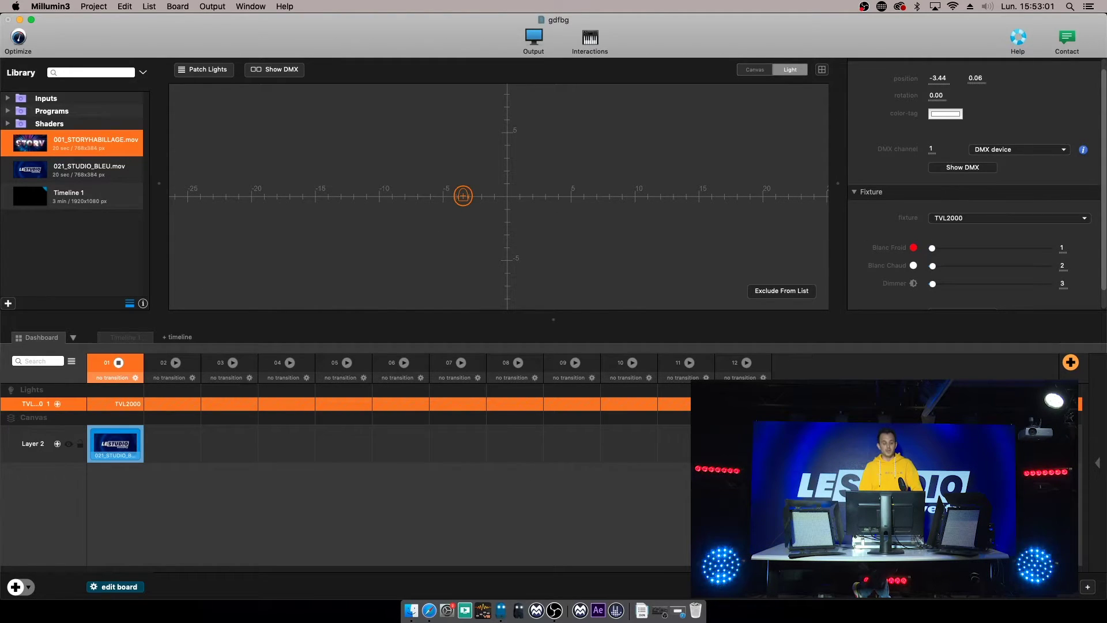
{"action": "left_click", "coordinate": [28, 586]}
{"action": "left_click", "coordinate": [45, 558]}
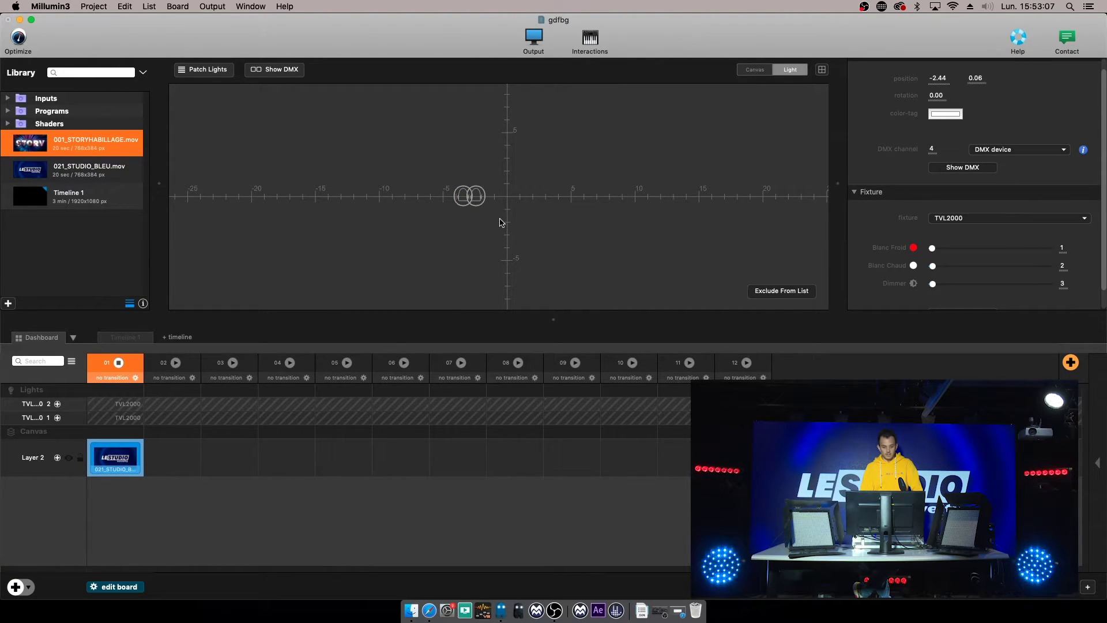
{"action": "left_click", "coordinate": [479, 199]}
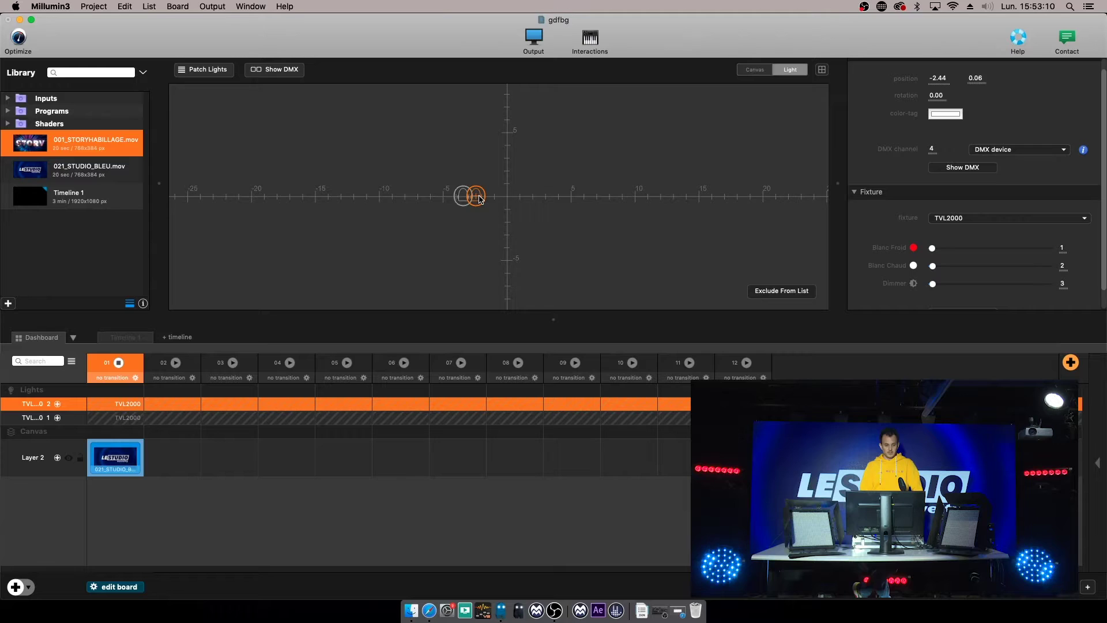
{"action": "left_click_drag", "start_coordinate": [479, 199], "coordinate": [551, 200]}
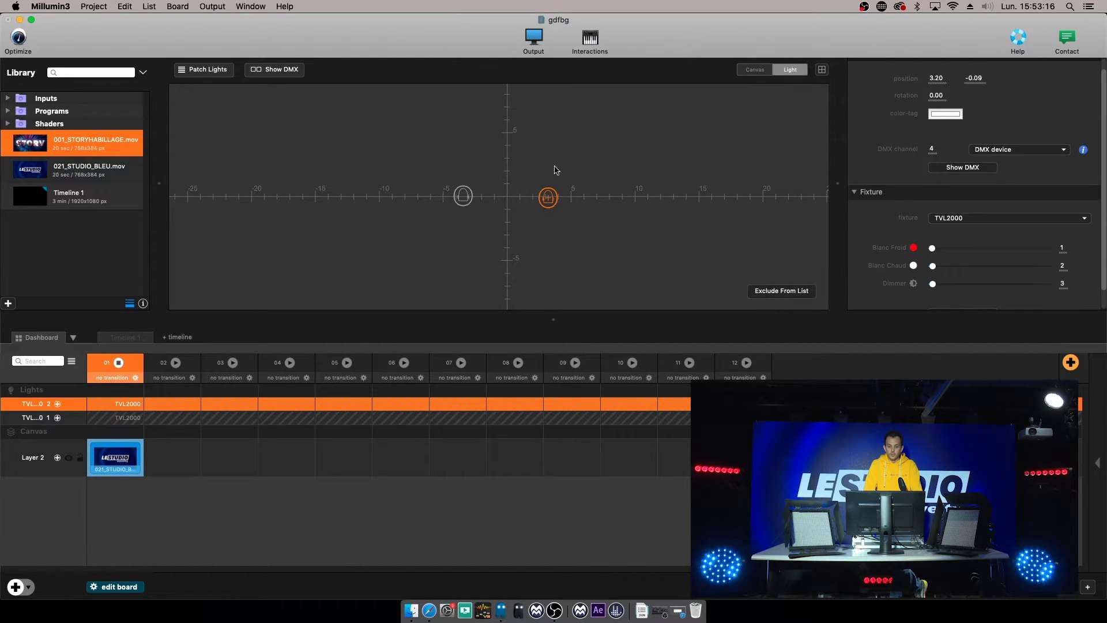
Step: Set the second TVL2000 light's DMX channel to 10
{"action": "left_click", "coordinate": [467, 195]}
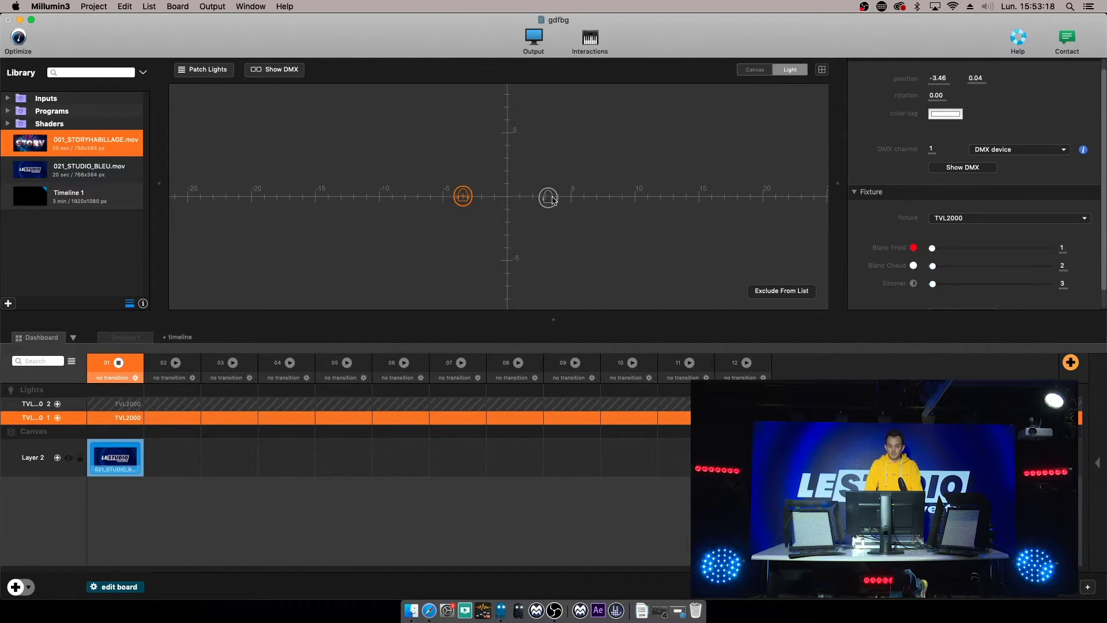
{"action": "left_click", "coordinate": [550, 199]}
{"action": "left_click_drag", "start_coordinate": [931, 148], "coordinate": [932, 160]}
{"action": "left_click", "coordinate": [931, 149]}
{"action": "type", "text": "10"}
{"action": "key", "text": "Return"}
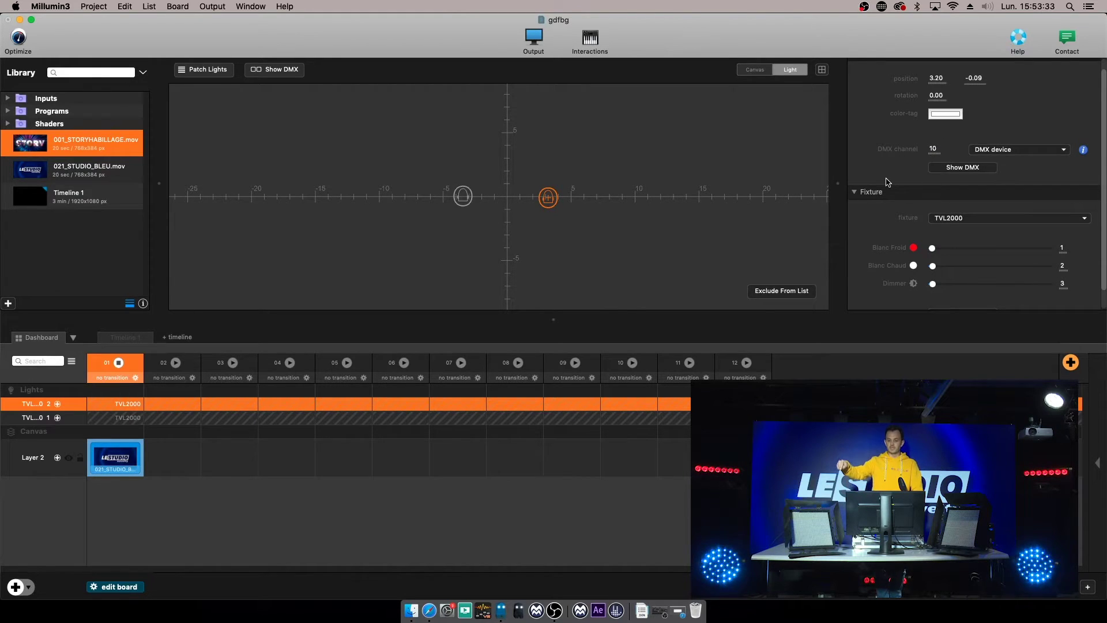
Step: Test both TVL2000 lights by raising their Blanc Froid, Blanc Chaud and Dimmer levels
{"action": "left_click_drag", "start_coordinate": [973, 283], "coordinate": [1101, 258]}
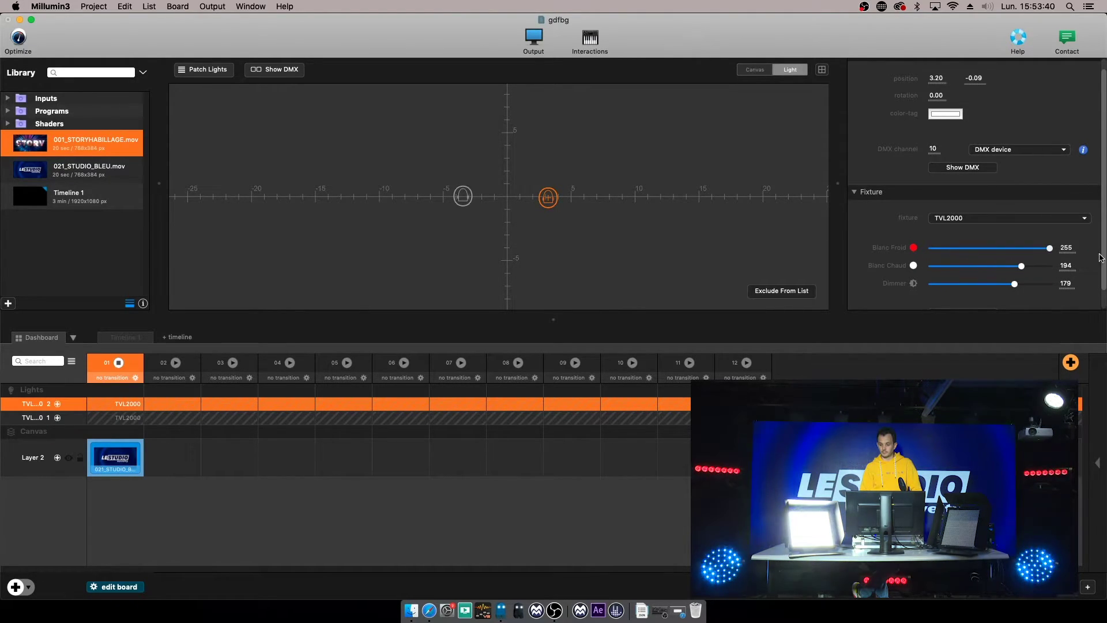
{"action": "left_click", "coordinate": [464, 197]}
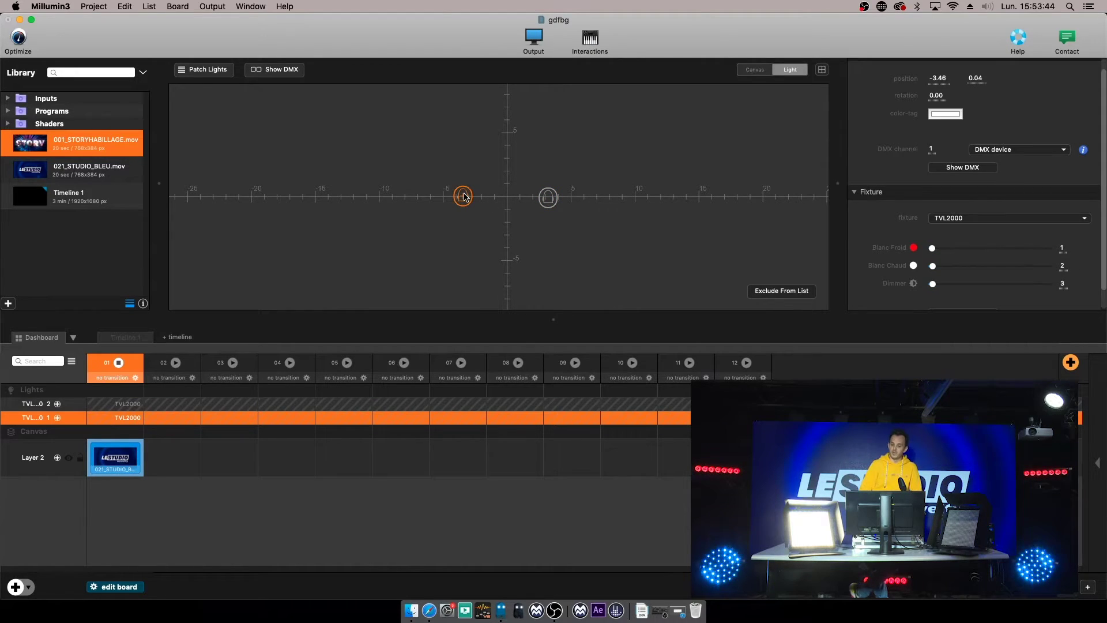
{"action": "left_click_drag", "start_coordinate": [987, 283], "coordinate": [1049, 252]}
{"action": "left_click", "coordinate": [990, 248]}
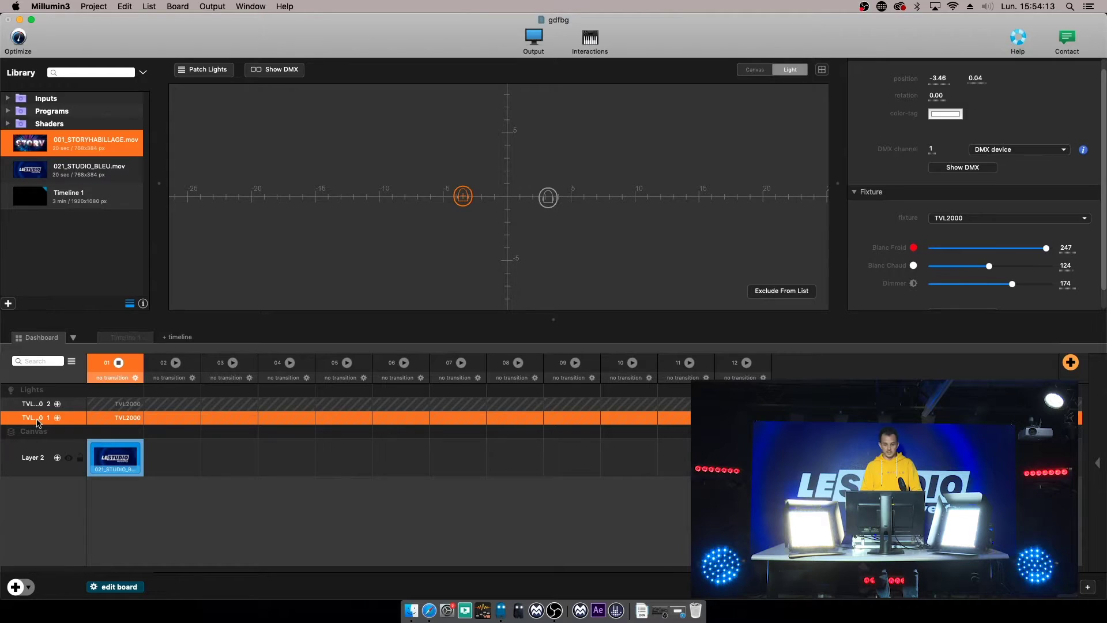
Step: Set the first TVL2000 light to Dimmer 100, Blanc Chaud 255 and Blanc Froid 50
{"action": "mouse_move", "coordinate": [1010, 288]}
{"action": "left_mouse_down"}
{"action": "mouse_move", "coordinate": [1075, 278]}
{"action": "mouse_move", "coordinate": [991, 299]}
{"action": "left_mouse_up"}
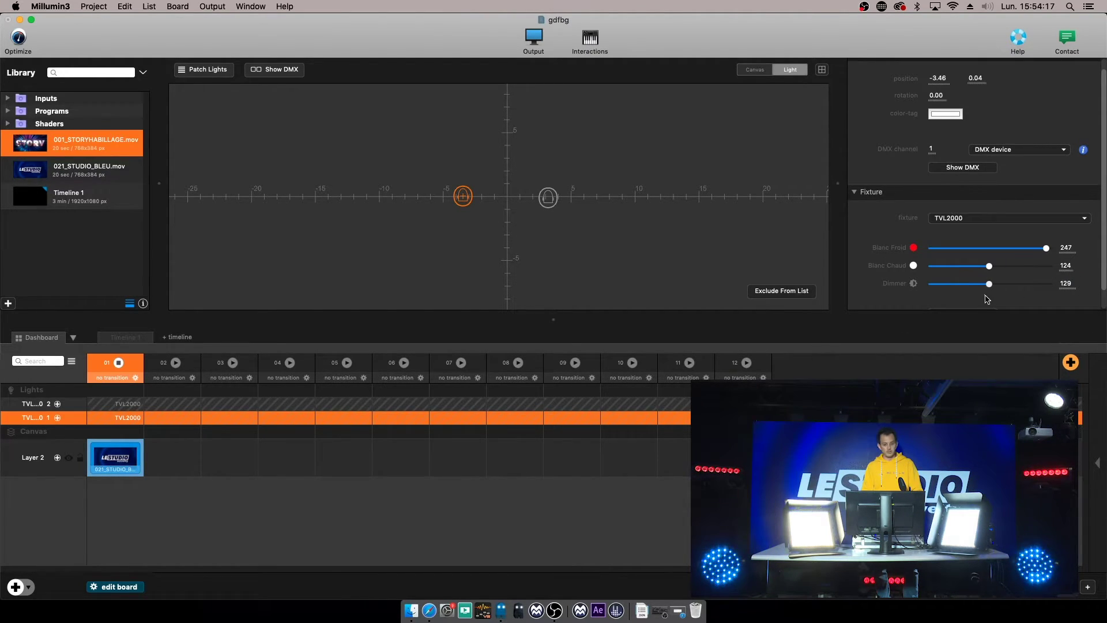
{"action": "left_click", "coordinate": [1065, 284]}
{"action": "type", "text": "100"}
{"action": "key", "text": "Return"}
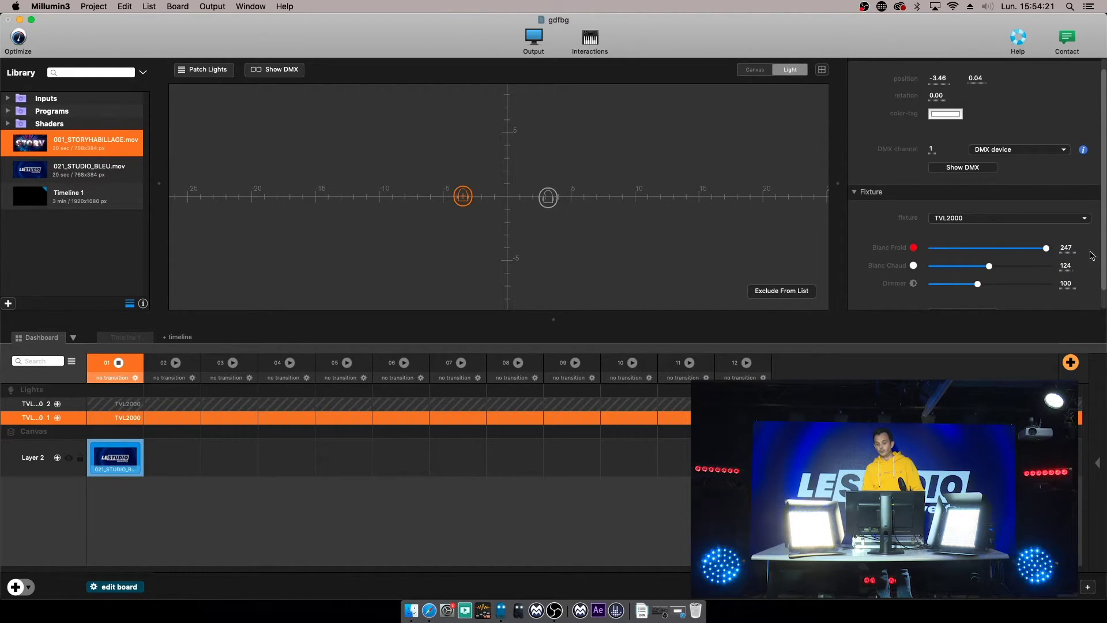
{"action": "left_click_drag", "start_coordinate": [991, 254], "coordinate": [1060, 278]}
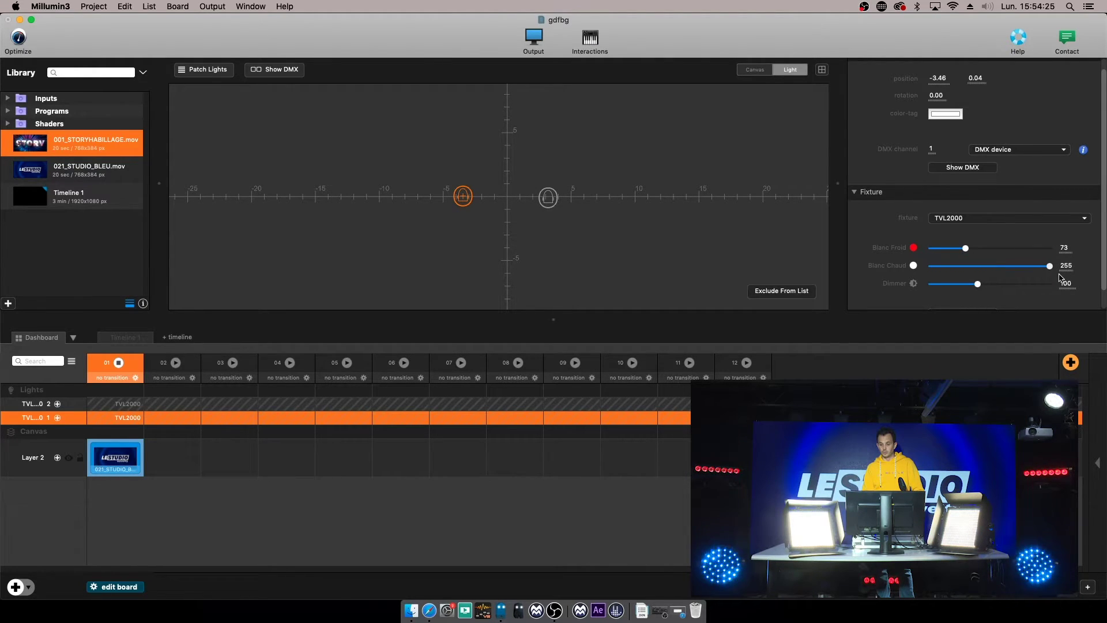
{"action": "double_click", "coordinate": [1064, 248]}
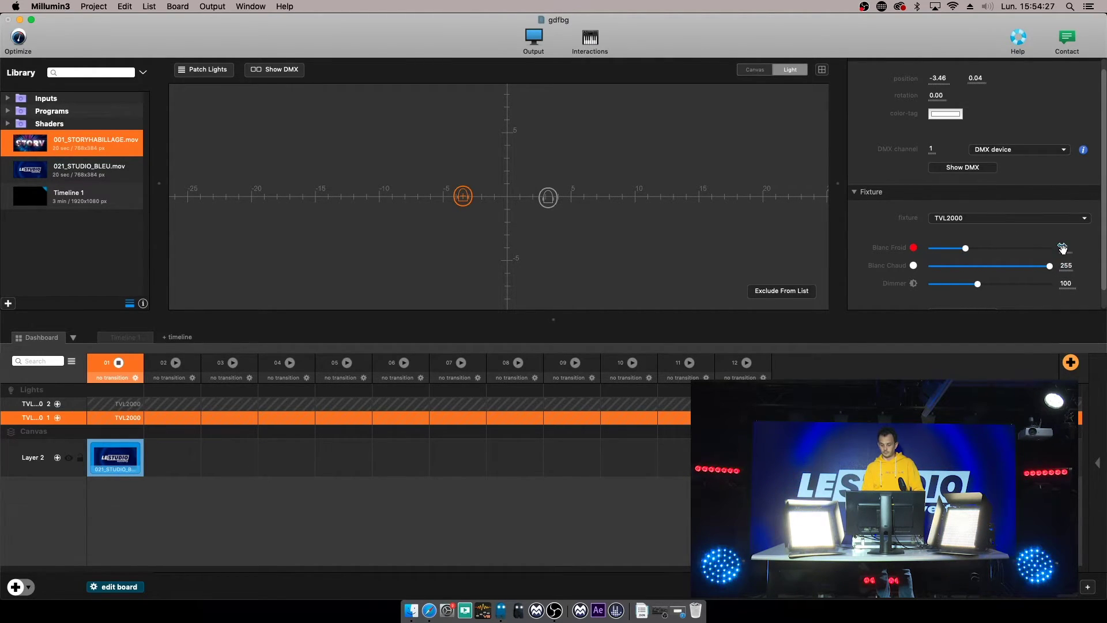
{"action": "type", "text": "7"}
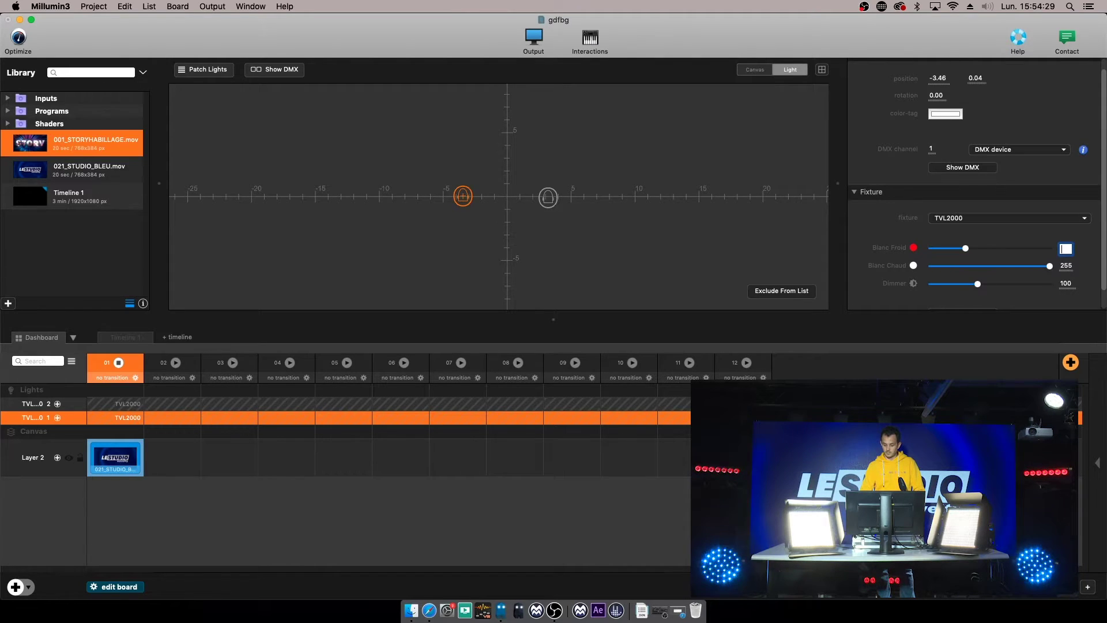
{"action": "type", "text": "50"}
{"action": "key", "text": "Return"}
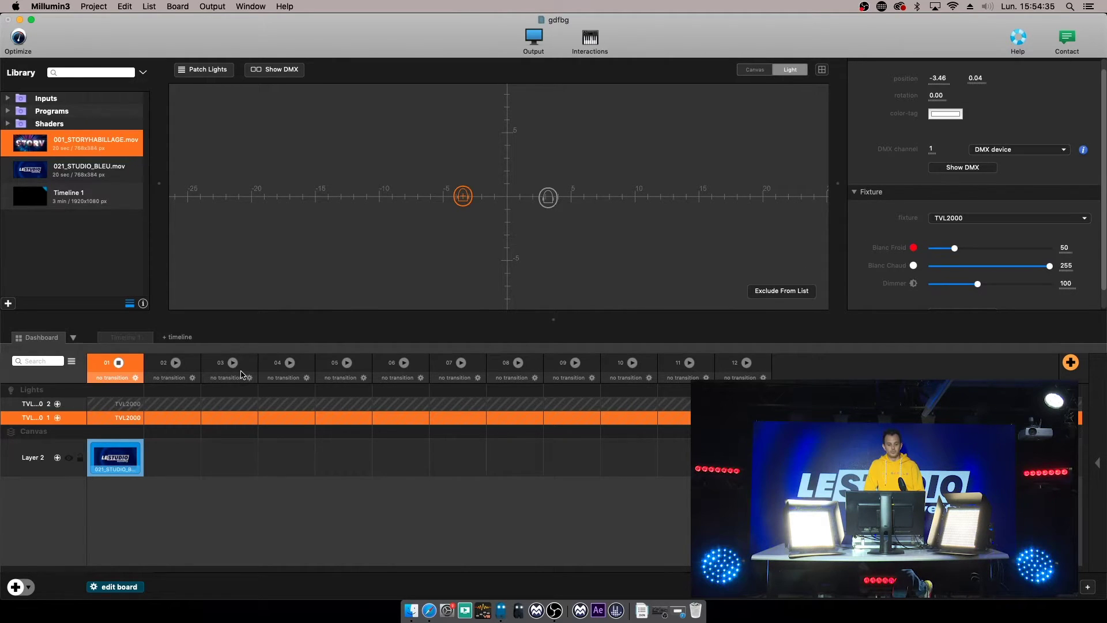
Step: Set the second TVL2000 light to Blanc Froid 50, Blanc Chaud 255 and Dimmer 100
{"action": "left_click", "coordinate": [68, 402]}
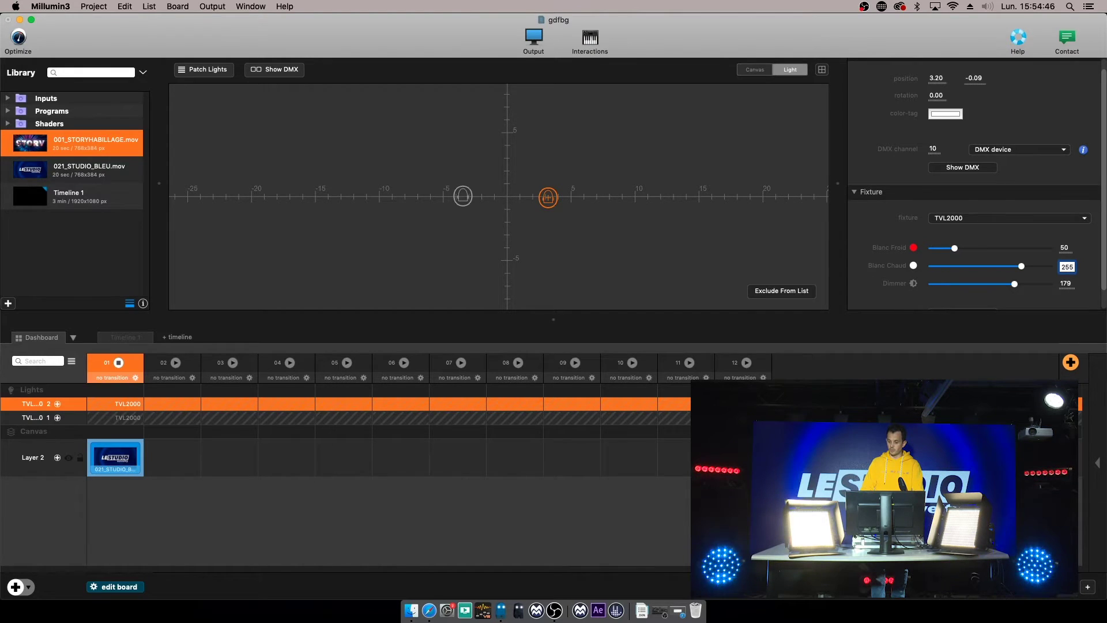
{"action": "key", "text": "Tab"}
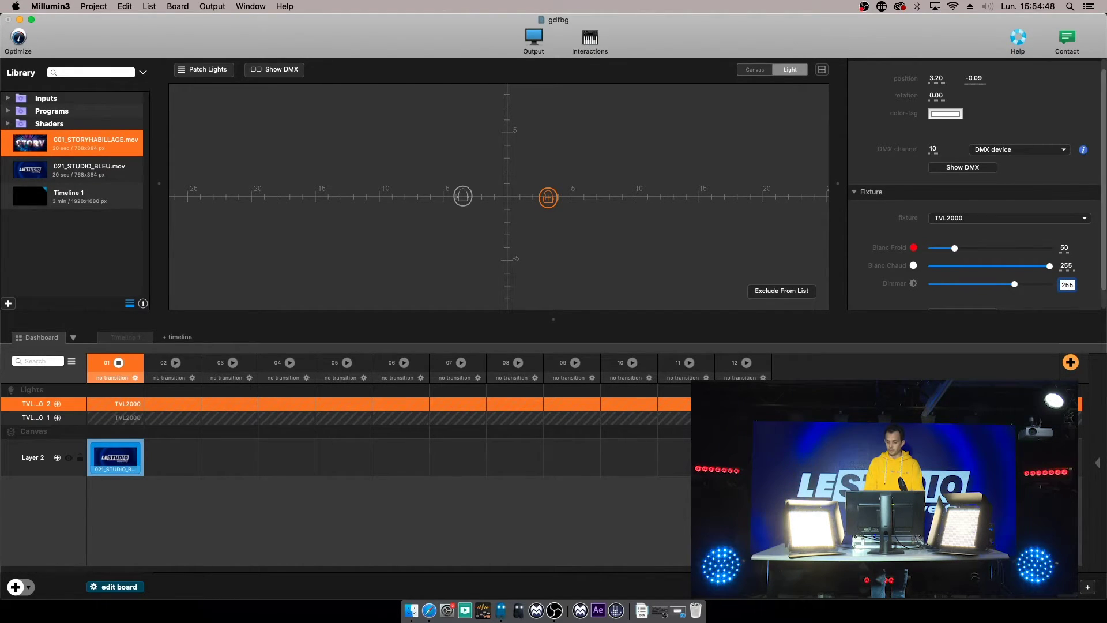
{"action": "key", "text": "Return"}
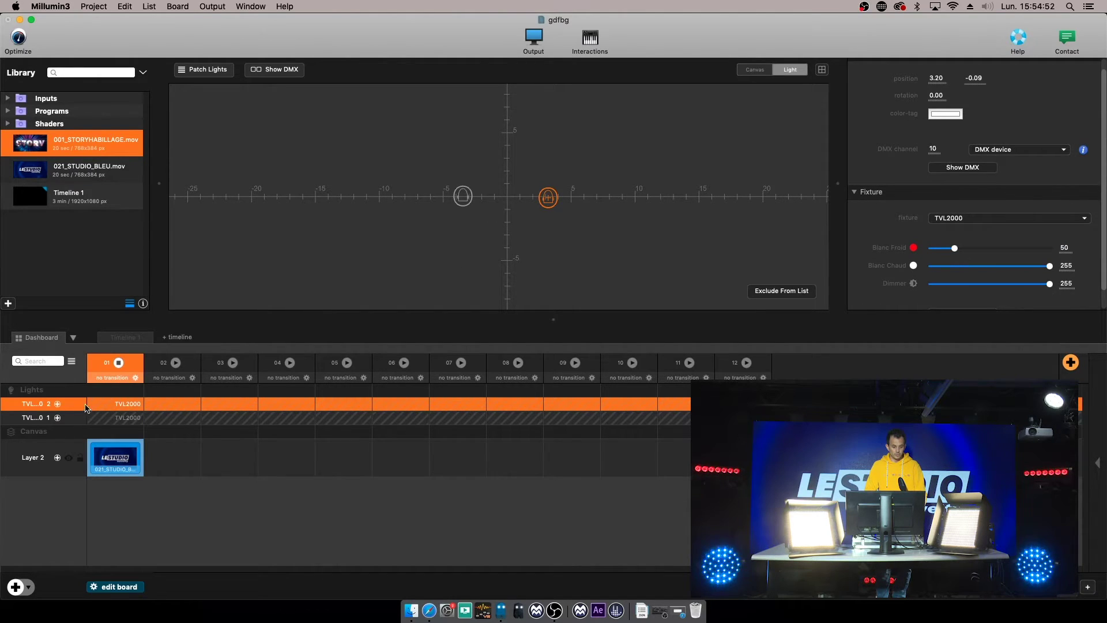
{"action": "left_click", "coordinate": [36, 418]}
{"action": "left_click", "coordinate": [36, 403]}
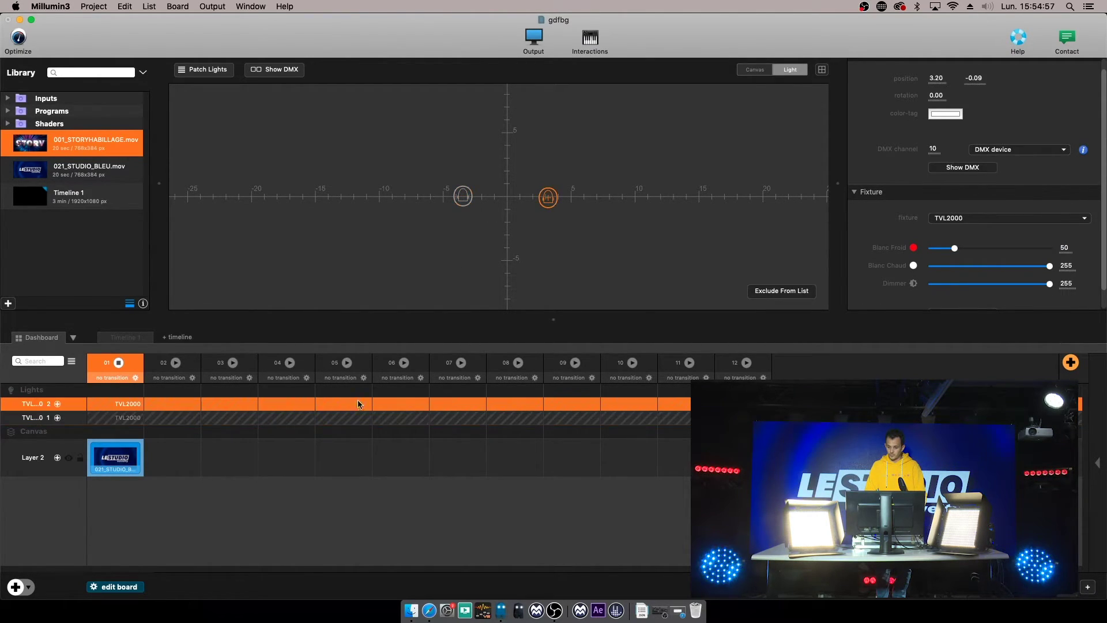
{"action": "double_click", "coordinate": [1065, 283]}
{"action": "type", "text": "100"}
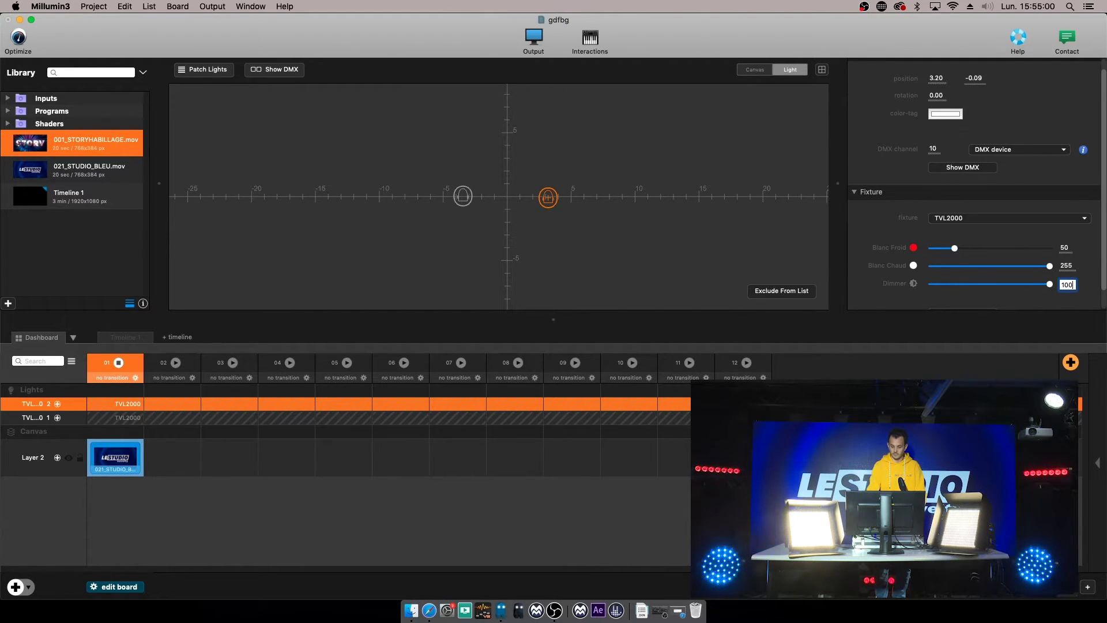
{"action": "key", "text": "Return"}
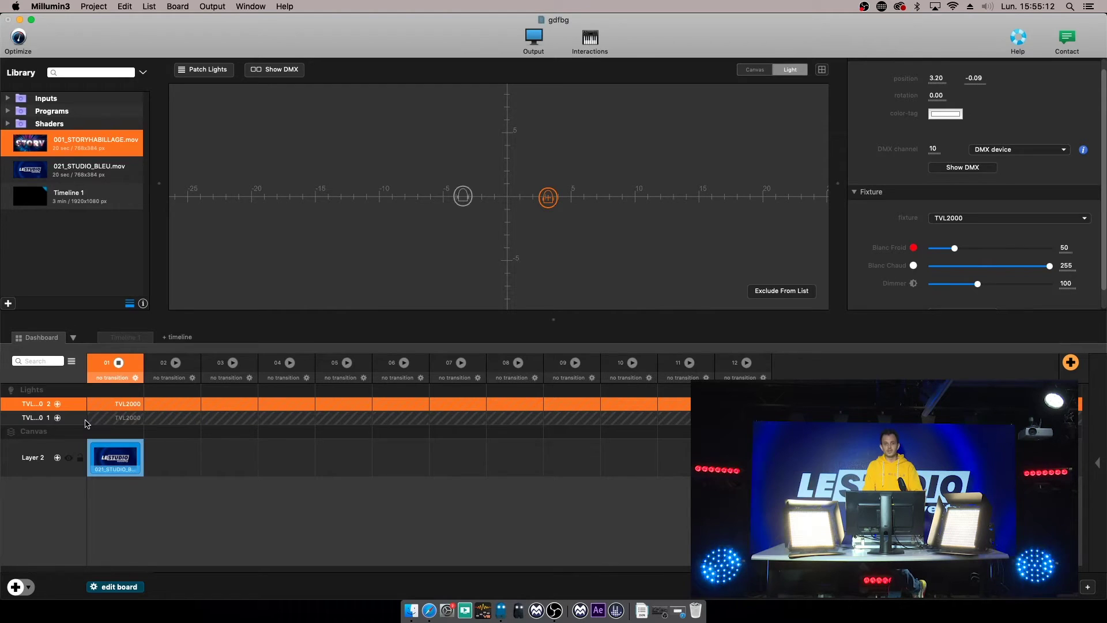
Step: Expose the Blanc Froid, Blanc Chaud and Dimmer properties of the second TVL2000 light in the dashboard
{"action": "left_click", "coordinate": [57, 405]}
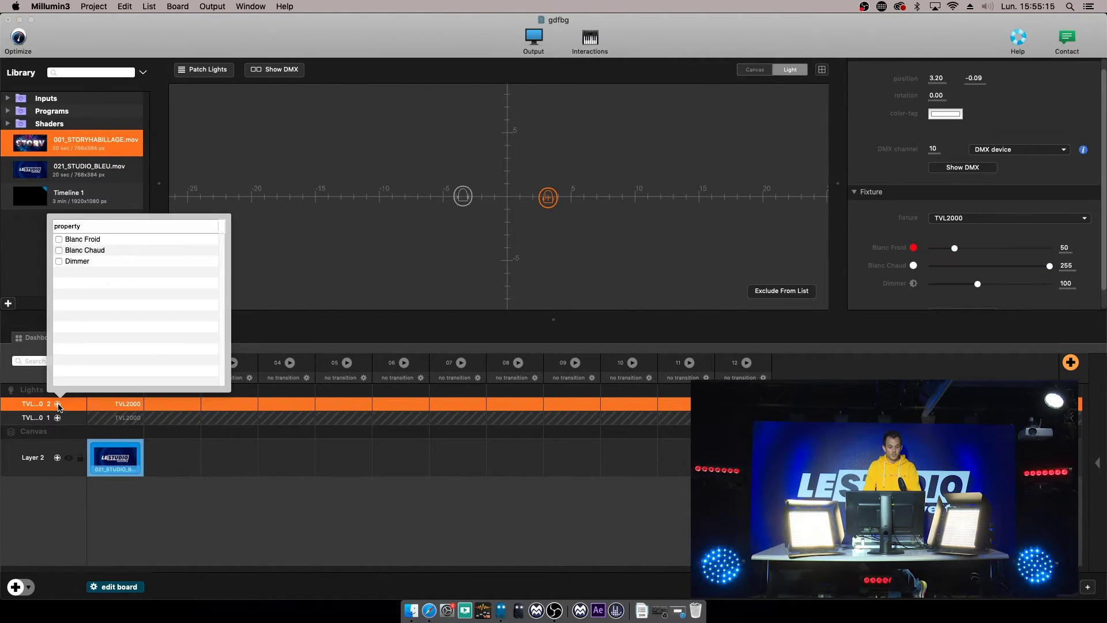
{"action": "left_click", "coordinate": [58, 239]}
{"action": "left_click", "coordinate": [59, 250]}
{"action": "left_click", "coordinate": [59, 261]}
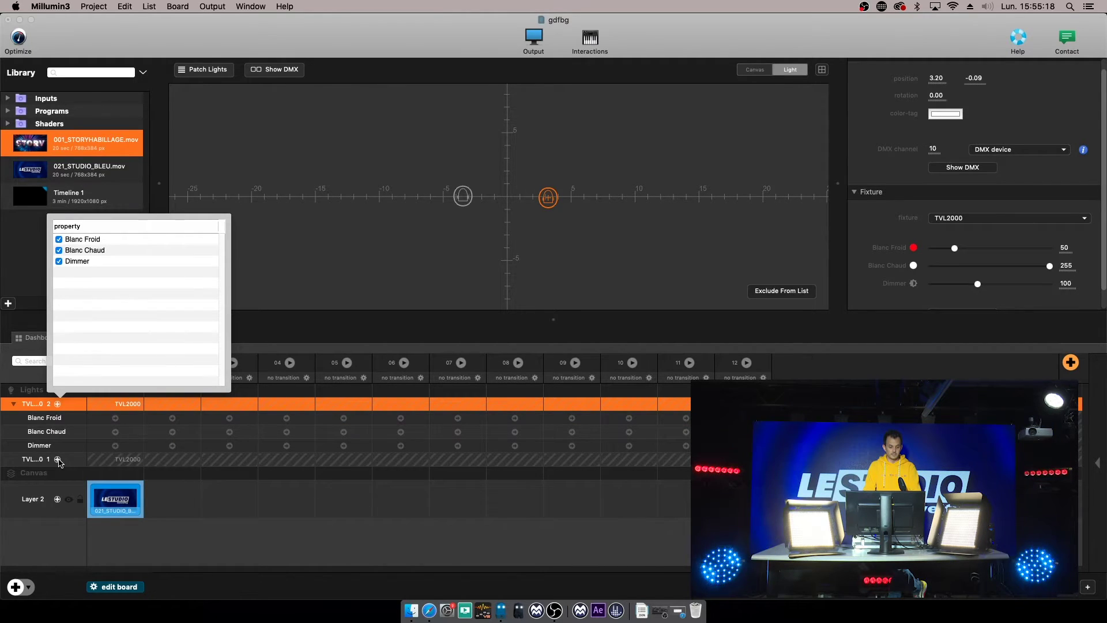
Step: Expose the same three properties, Blanc Froid, Blanc Chaud and Dimmer, for the first TVL2000 light
{"action": "left_click", "coordinate": [58, 459]}
{"action": "left_click", "coordinate": [57, 460]}
{"action": "left_click", "coordinate": [59, 317]}
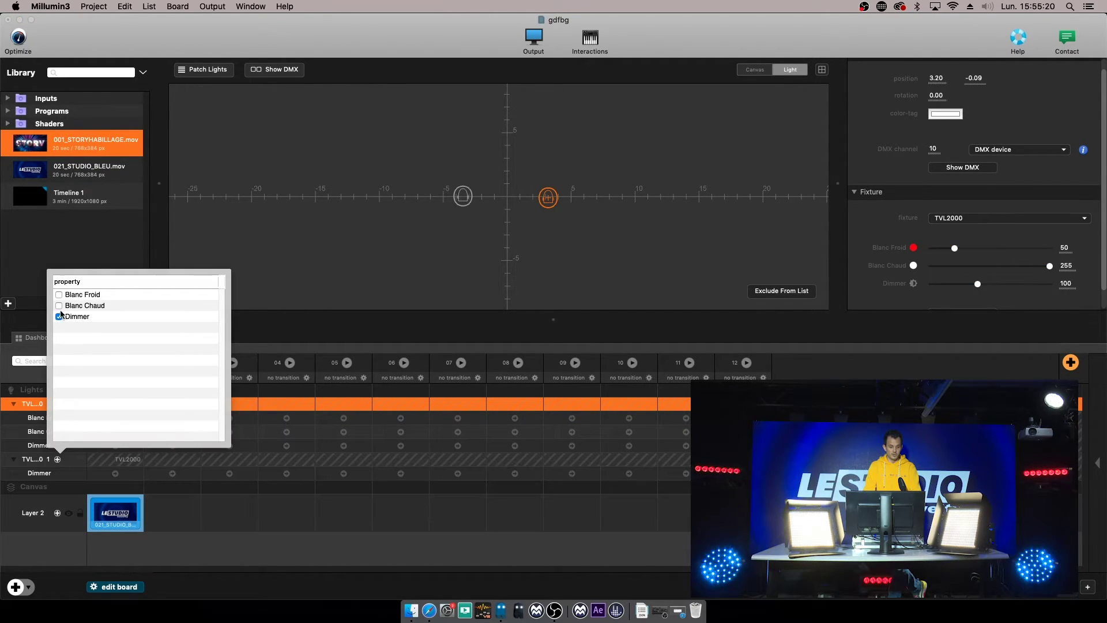
{"action": "left_click", "coordinate": [59, 306]}
{"action": "left_click", "coordinate": [58, 295]}
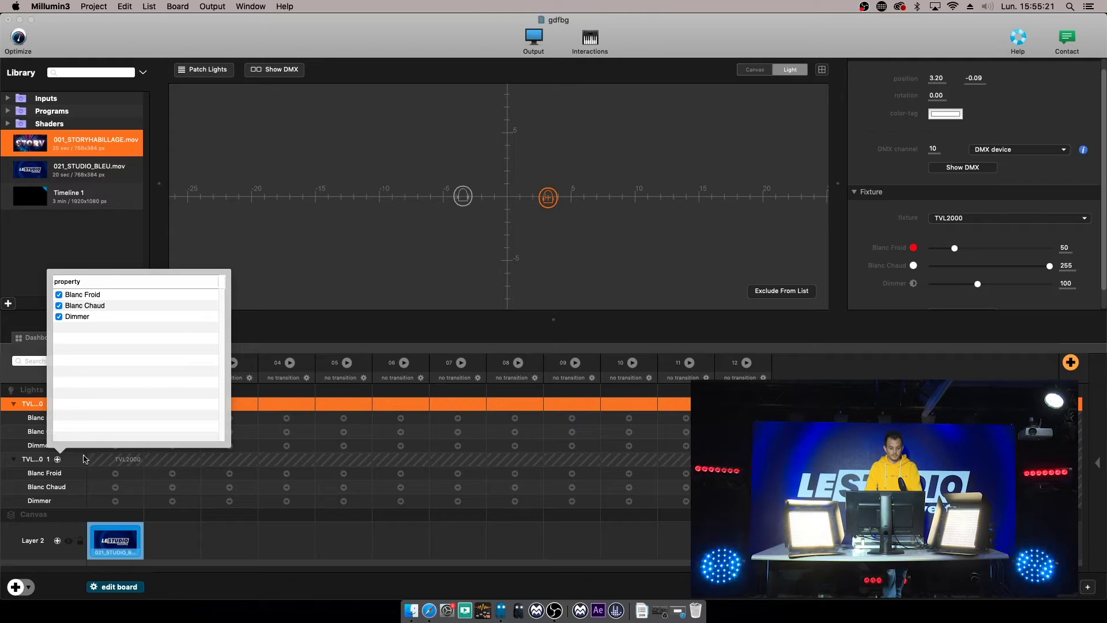
{"action": "left_click", "coordinate": [208, 524]}
Step: Save the current state into dashboard column 01 and title the column intro
{"action": "left_click", "coordinate": [136, 377]}
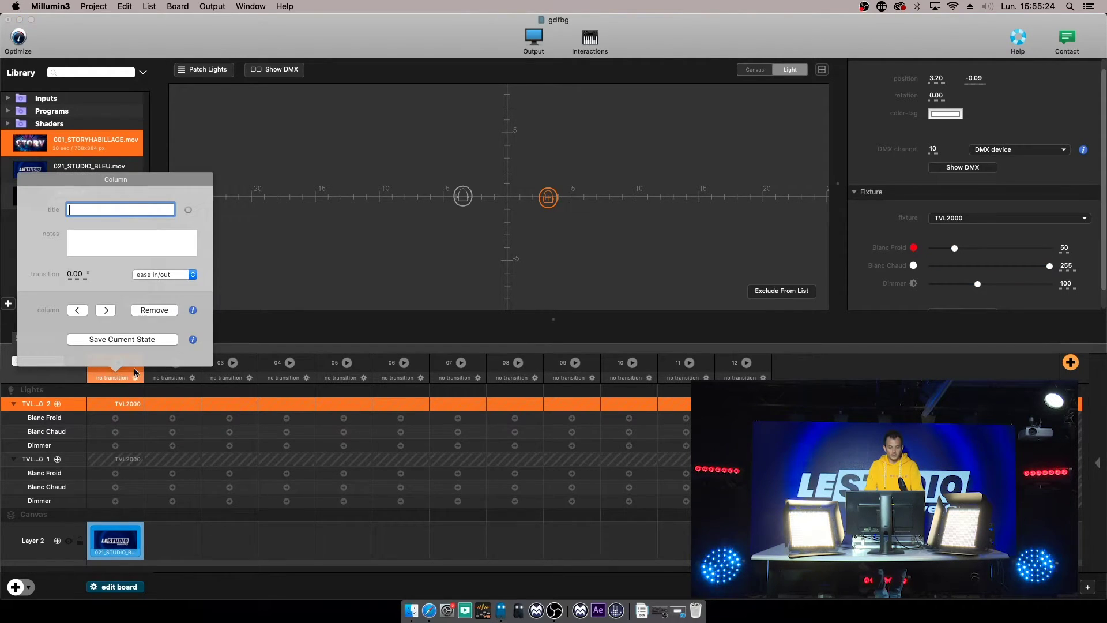
{"action": "left_click", "coordinate": [134, 341]}
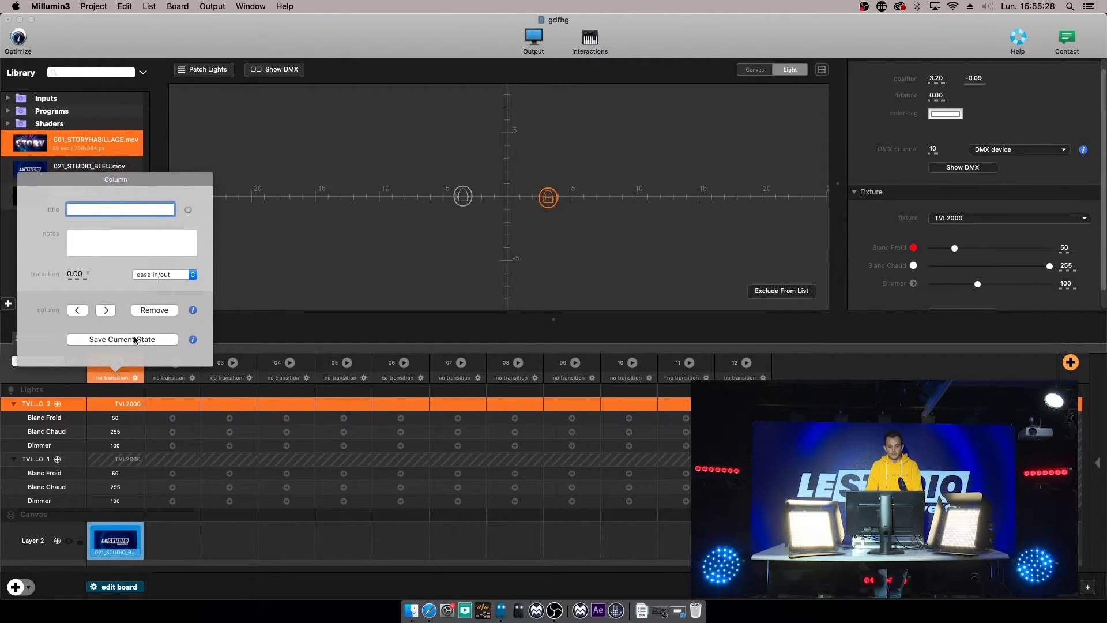
{"action": "type", "text": "intro"}
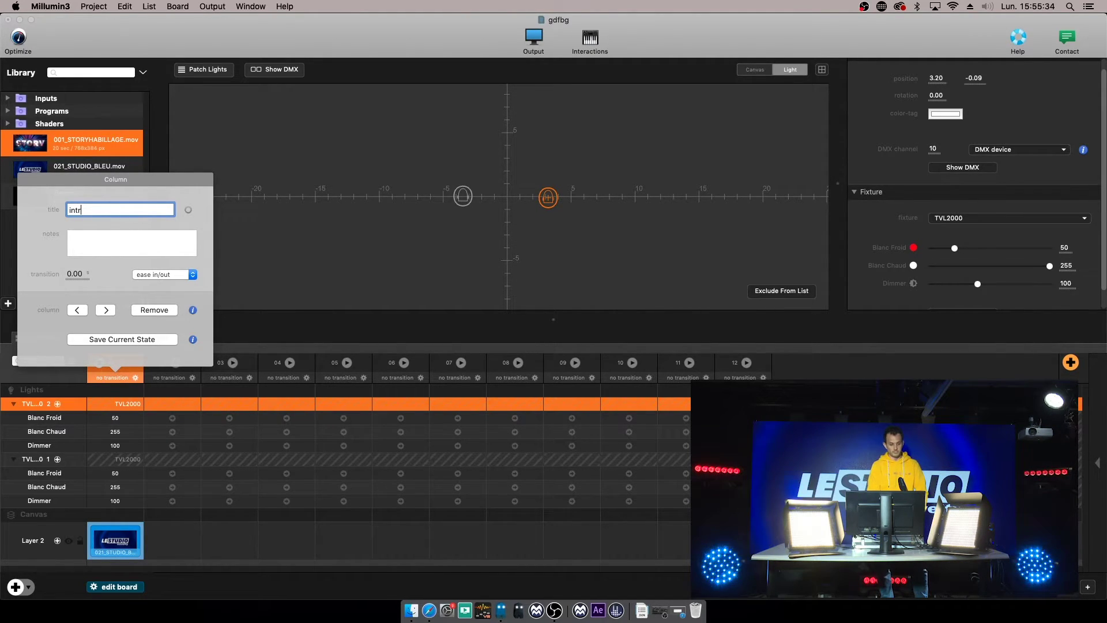
Step: Give the intro column a red colour and a 2-second transition
{"action": "left_click", "coordinate": [190, 211]}
{"action": "left_click", "coordinate": [188, 221]}
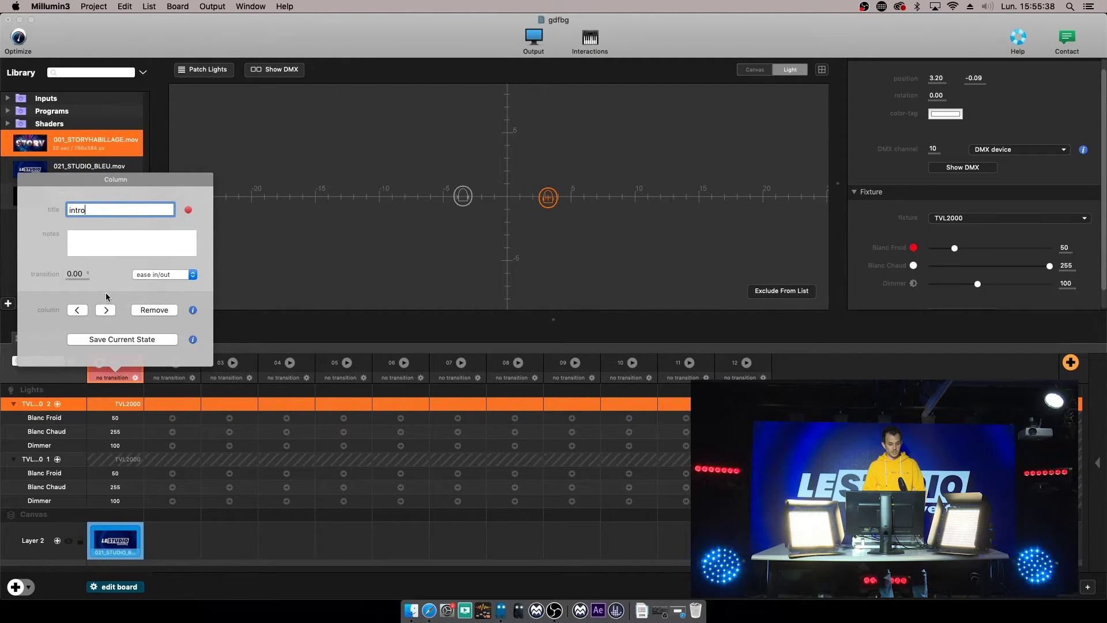
{"action": "left_click", "coordinate": [77, 274]}
{"action": "type", "text": "02"}
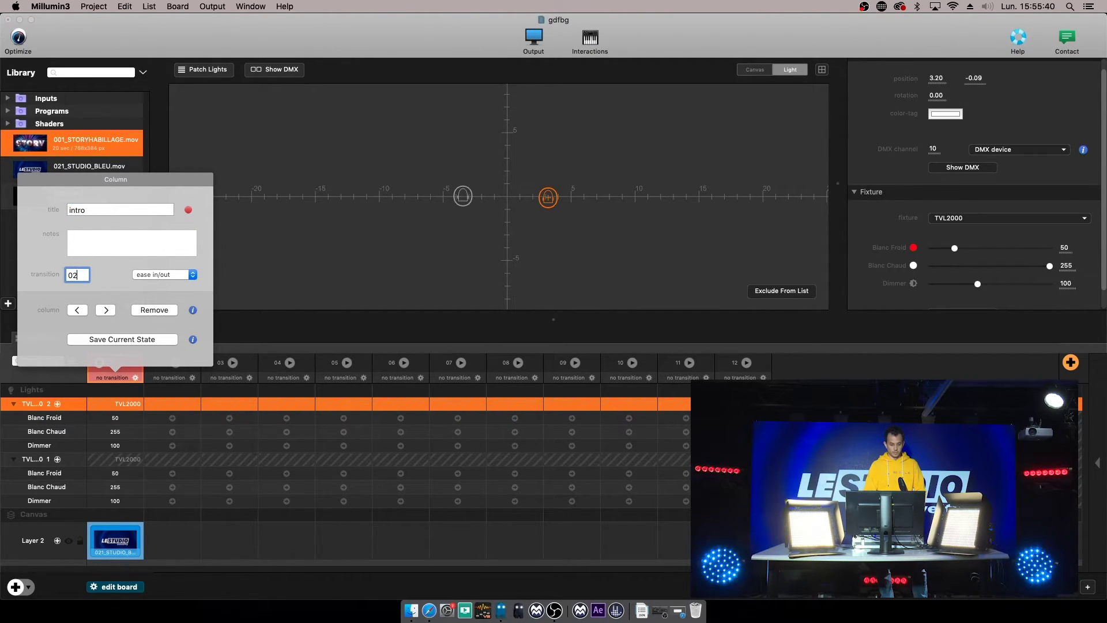
{"action": "left_click", "coordinate": [225, 521]}
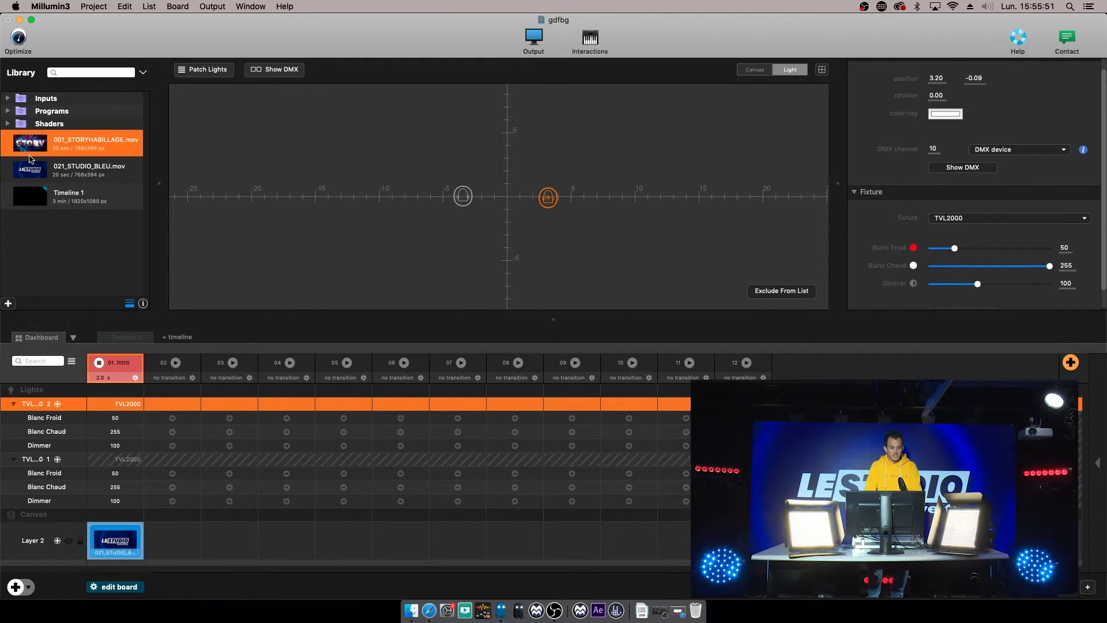
Step: Place 001_STORYHABILLAGE.mov on Layer 2 in dashboard column 02
{"action": "left_click_drag", "start_coordinate": [36, 145], "coordinate": [170, 540]}
{"action": "left_click", "coordinate": [170, 540]}
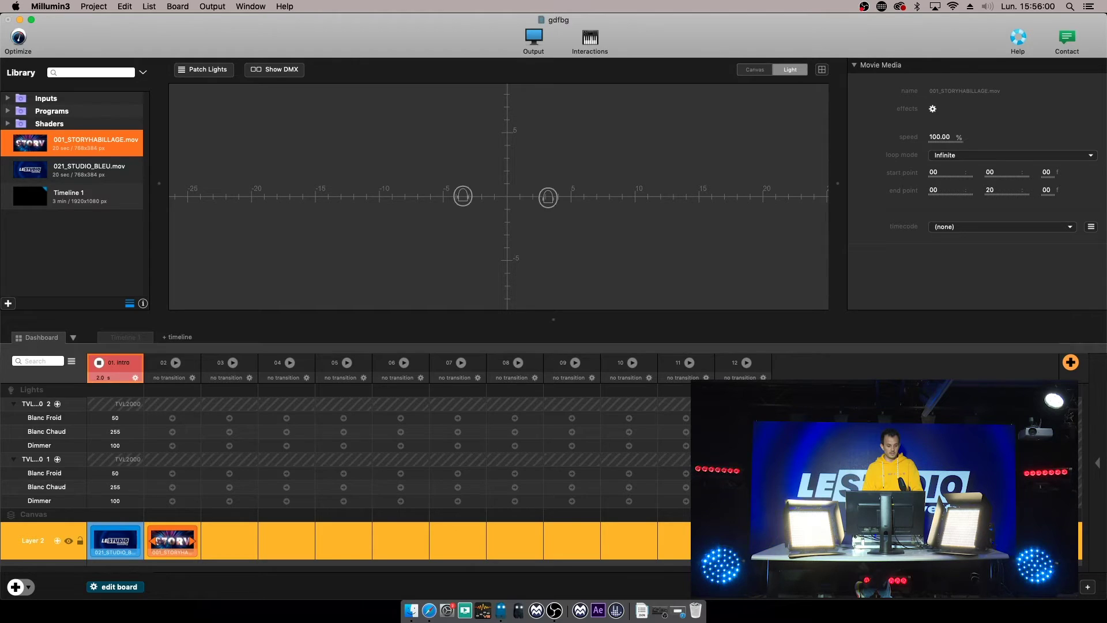
Step: Bring the Dimmer of both TVL2000 lights down to 0
{"action": "left_click", "coordinate": [40, 403]}
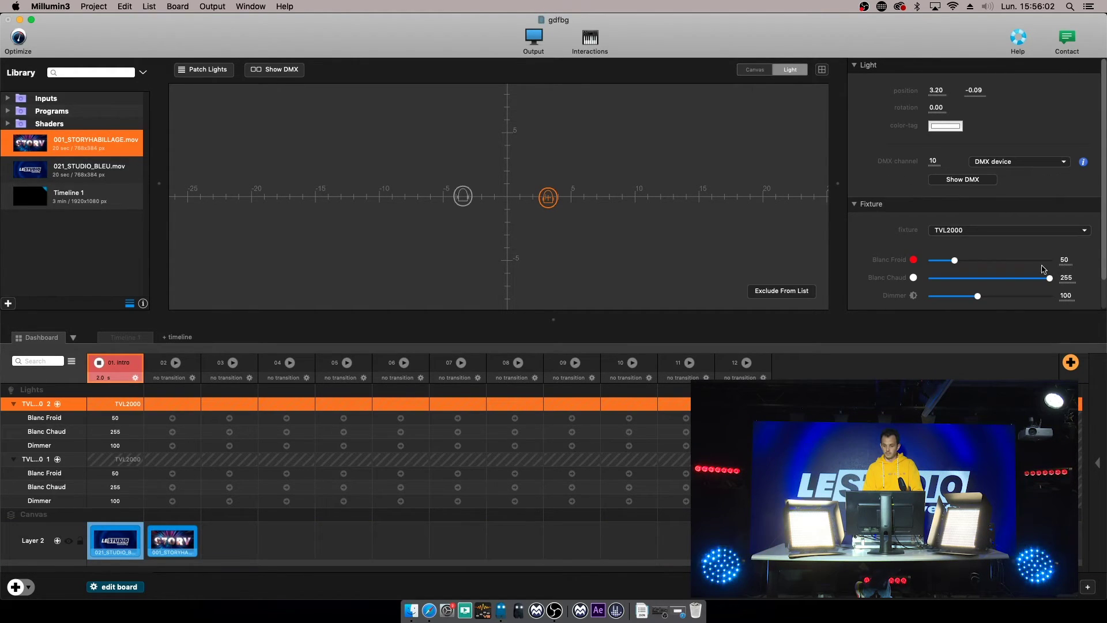
{"action": "left_click_drag", "start_coordinate": [969, 301], "coordinate": [918, 303]}
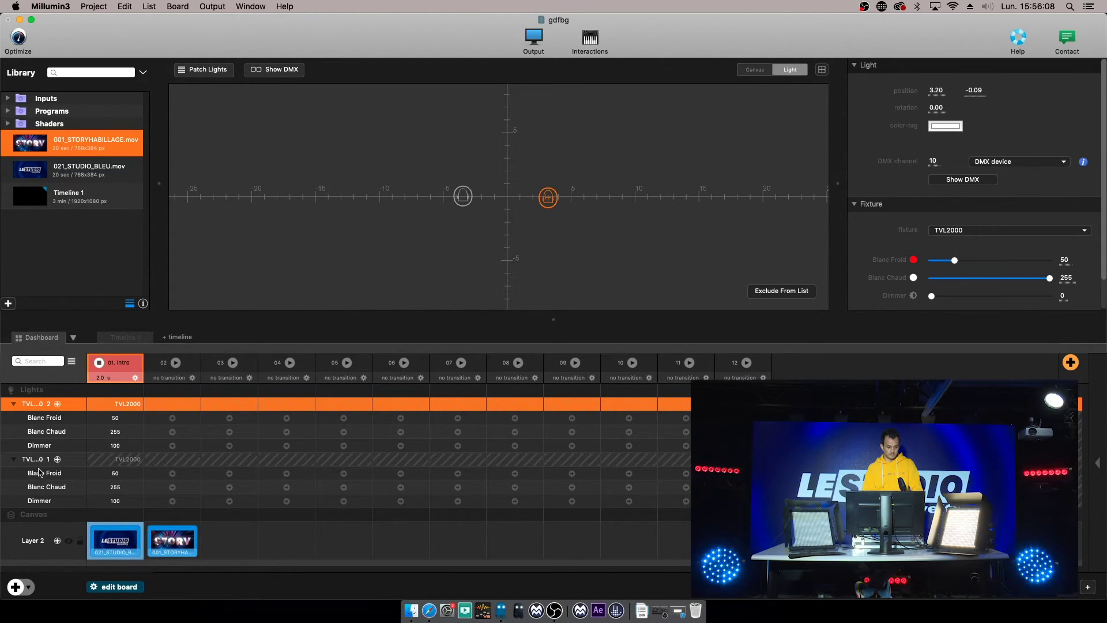
{"action": "left_click", "coordinate": [55, 500]}
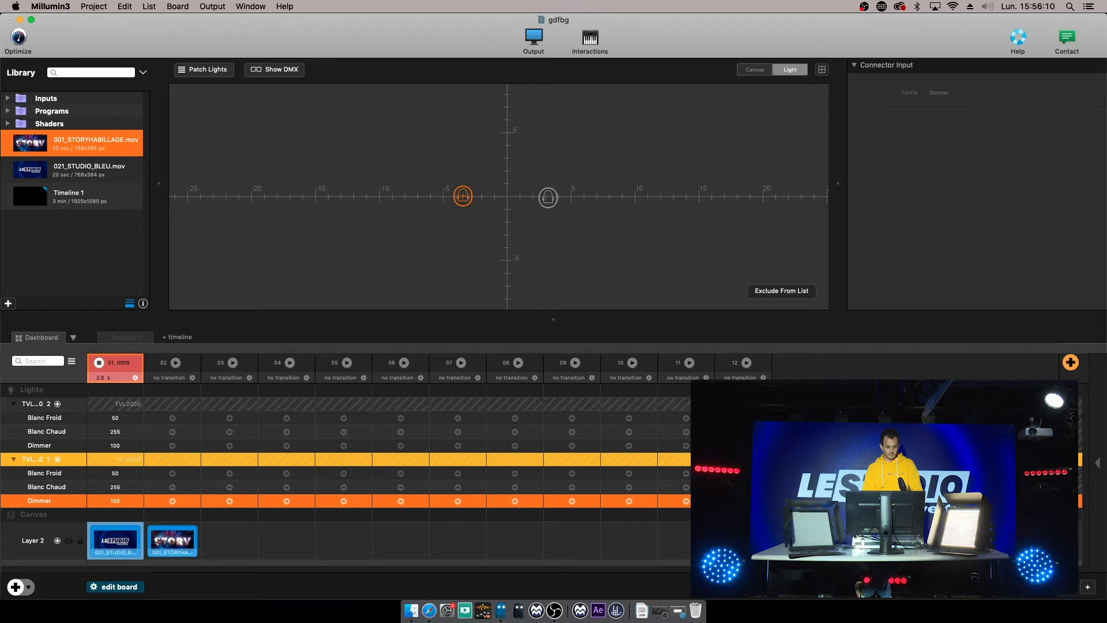
{"action": "left_click", "coordinate": [50, 462]}
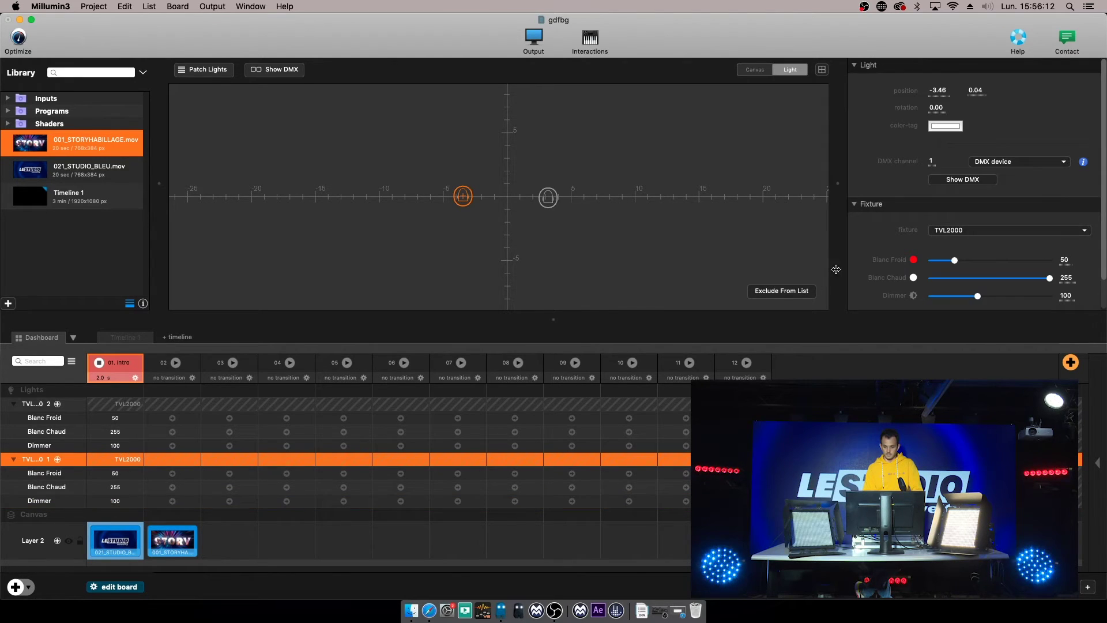
{"action": "left_click_drag", "start_coordinate": [977, 296], "coordinate": [930, 297]}
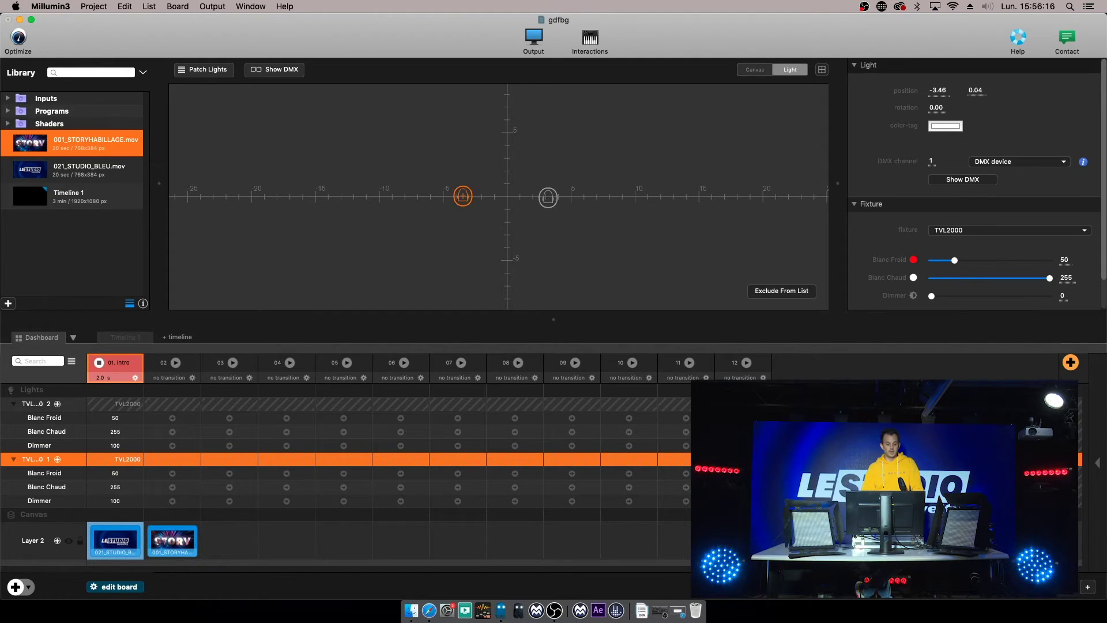
Step: Save the current state into dashboard column 02 and title the column video
{"action": "left_click", "coordinate": [193, 378]}
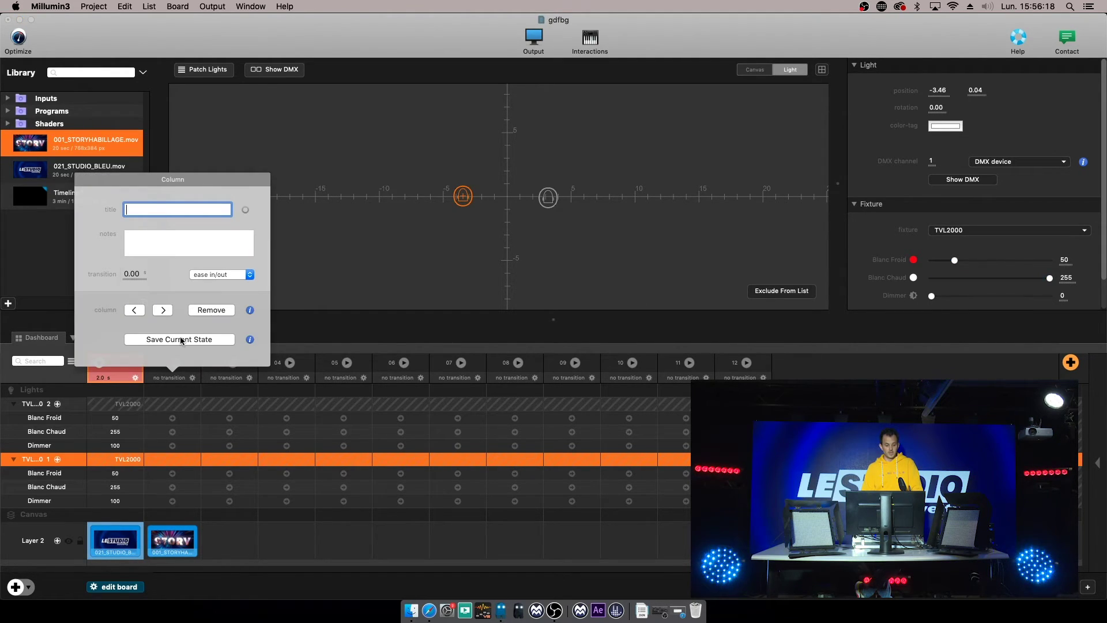
{"action": "left_click", "coordinate": [180, 340]}
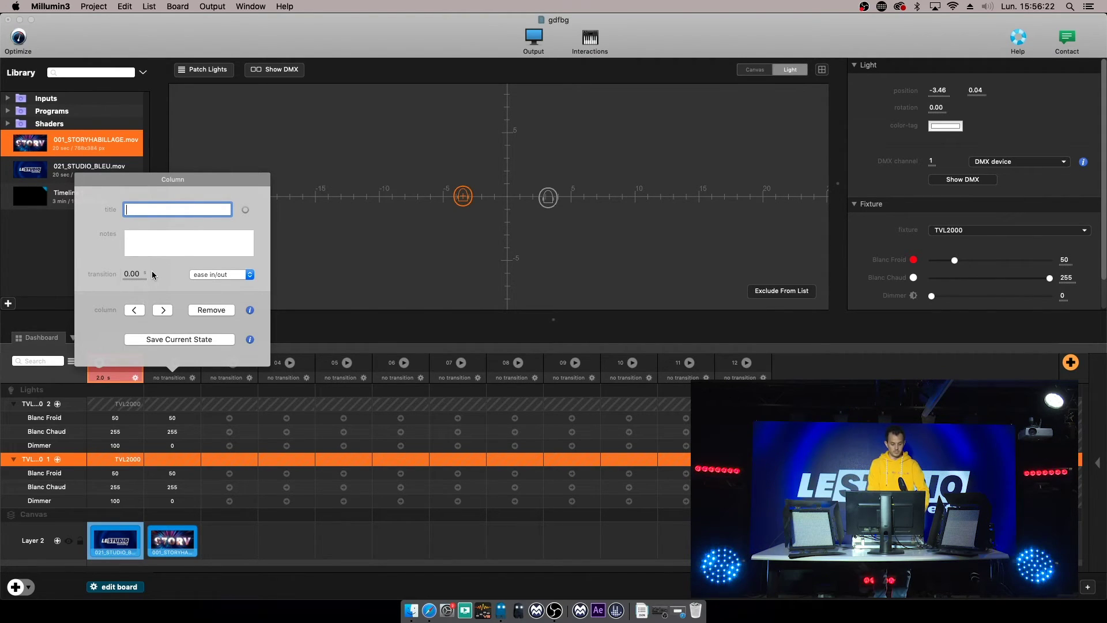
{"action": "type", "text": "video"}
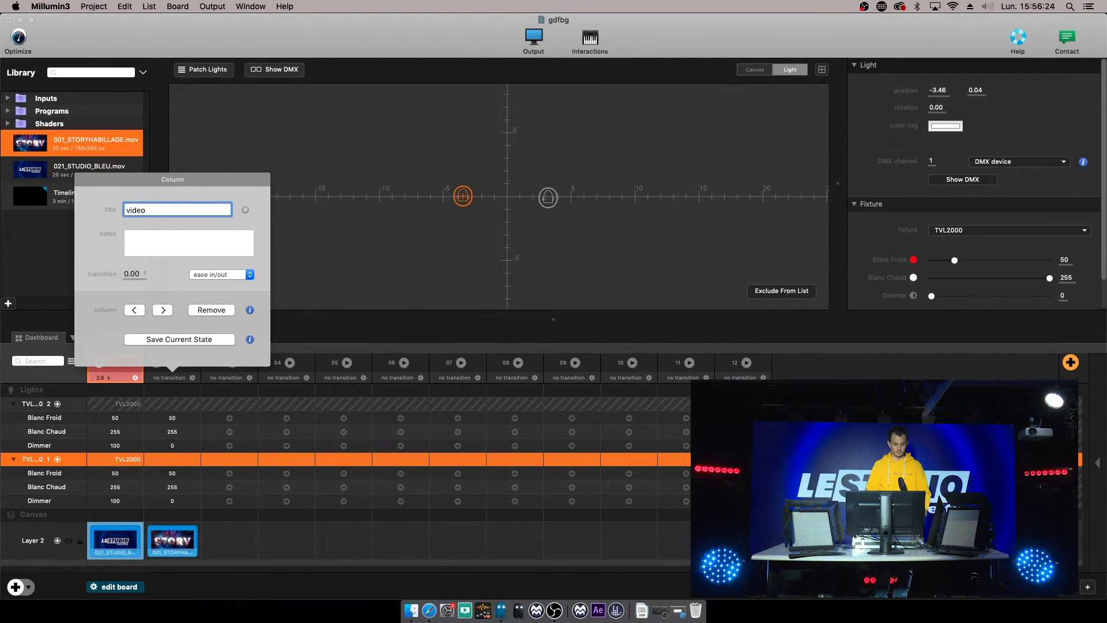
Step: Give the video column a yellow colour and a 1-second transition
{"action": "left_click", "coordinate": [244, 210]}
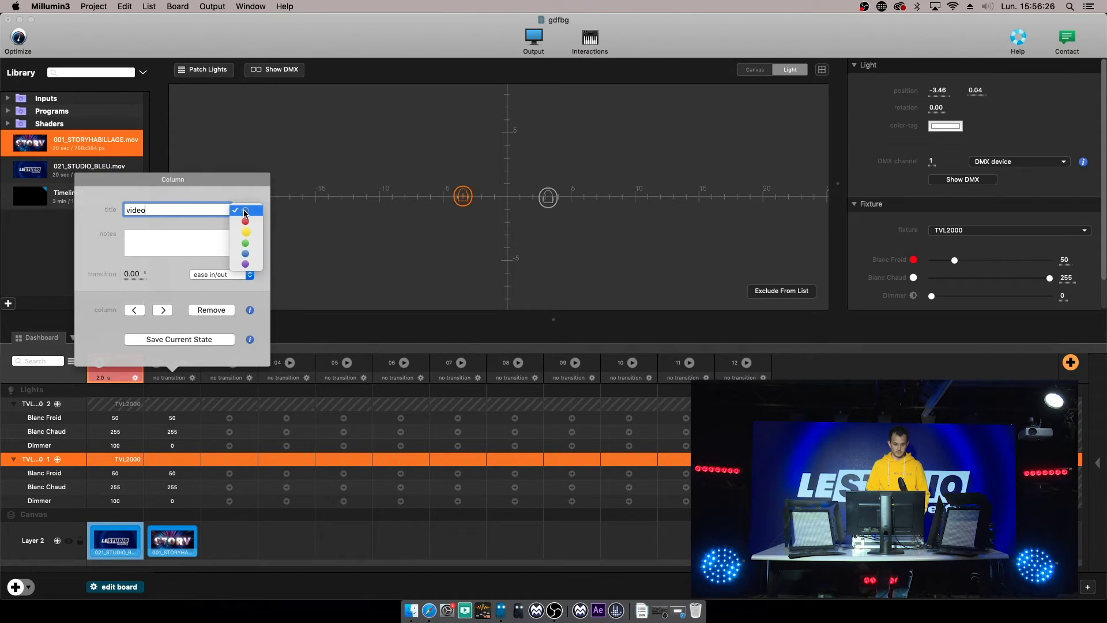
{"action": "left_click", "coordinate": [241, 234]}
{"action": "left_click", "coordinate": [143, 272]}
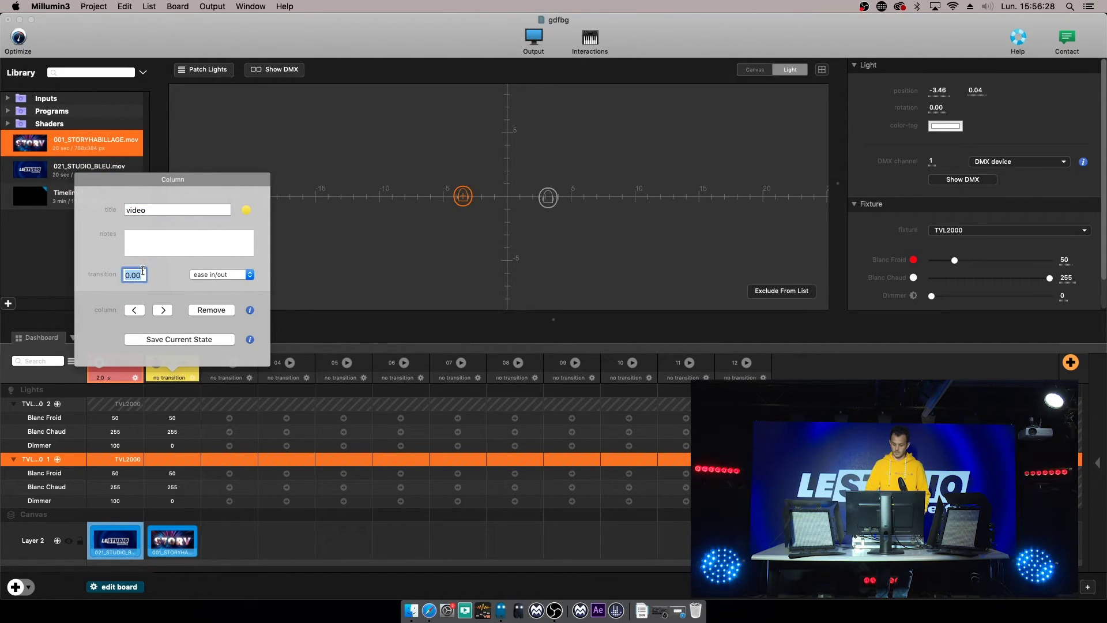
{"action": "type", "text": "1"}
{"action": "key", "text": "Return"}
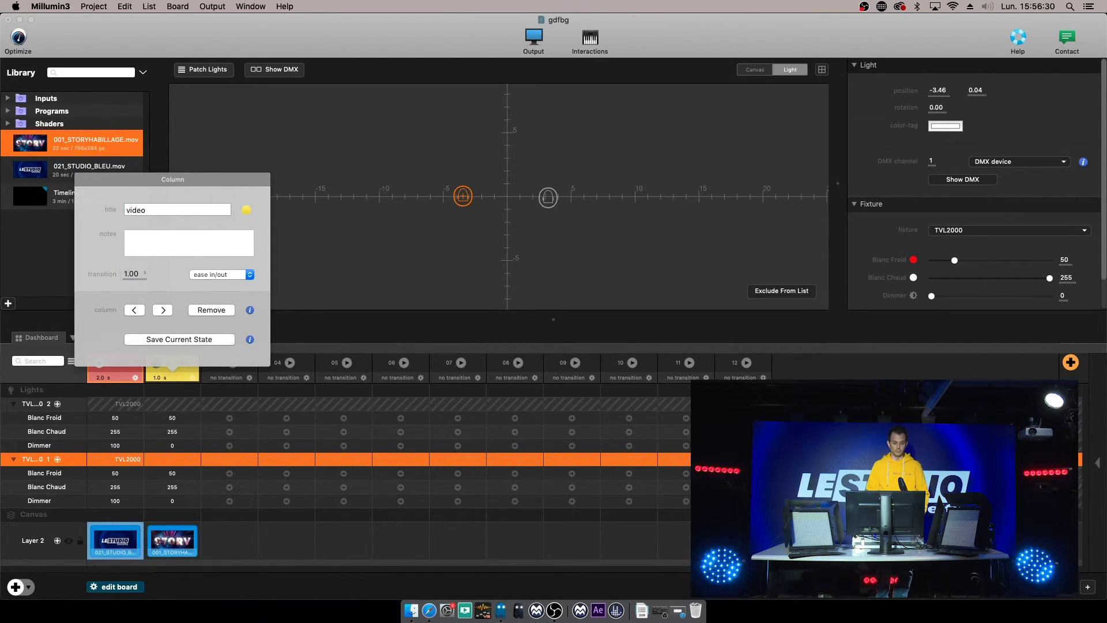
{"action": "left_click", "coordinate": [528, 305]}
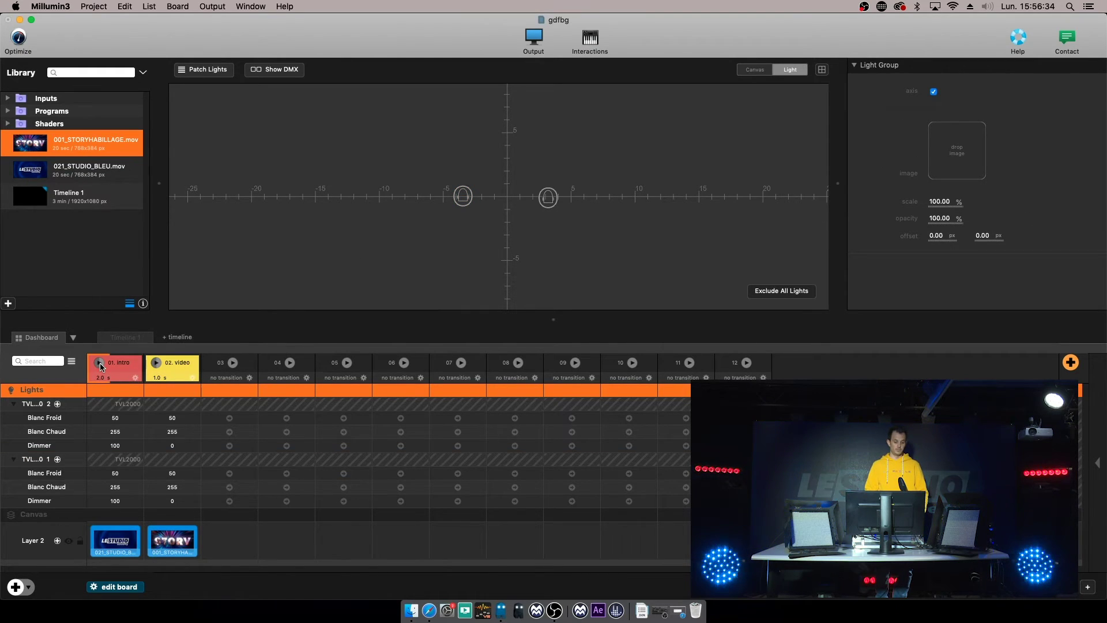
Step: Launch the intro column and follow it with the video column to test the light and video transition
{"action": "left_click", "coordinate": [100, 364]}
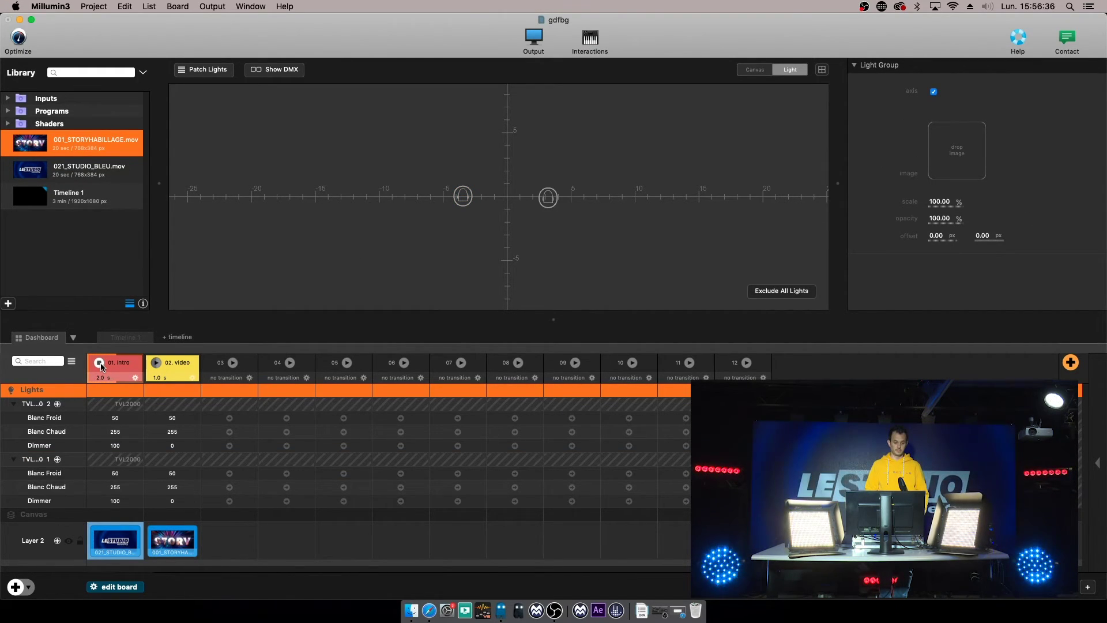
{"action": "left_click", "coordinate": [156, 363]}
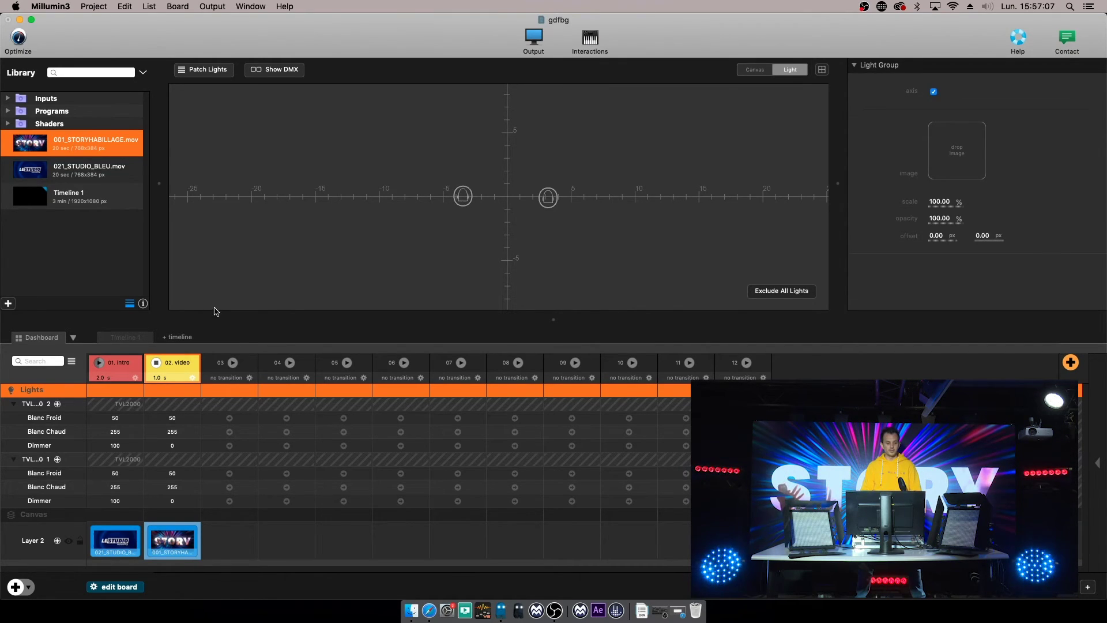
Step: Place 021_STUDIO_BLEU.mov on Layer 2 in column 03 and raise the second TVL2000's Dimmer and Blanc Froid to 255
{"action": "left_click_drag", "start_coordinate": [32, 172], "coordinate": [214, 542]}
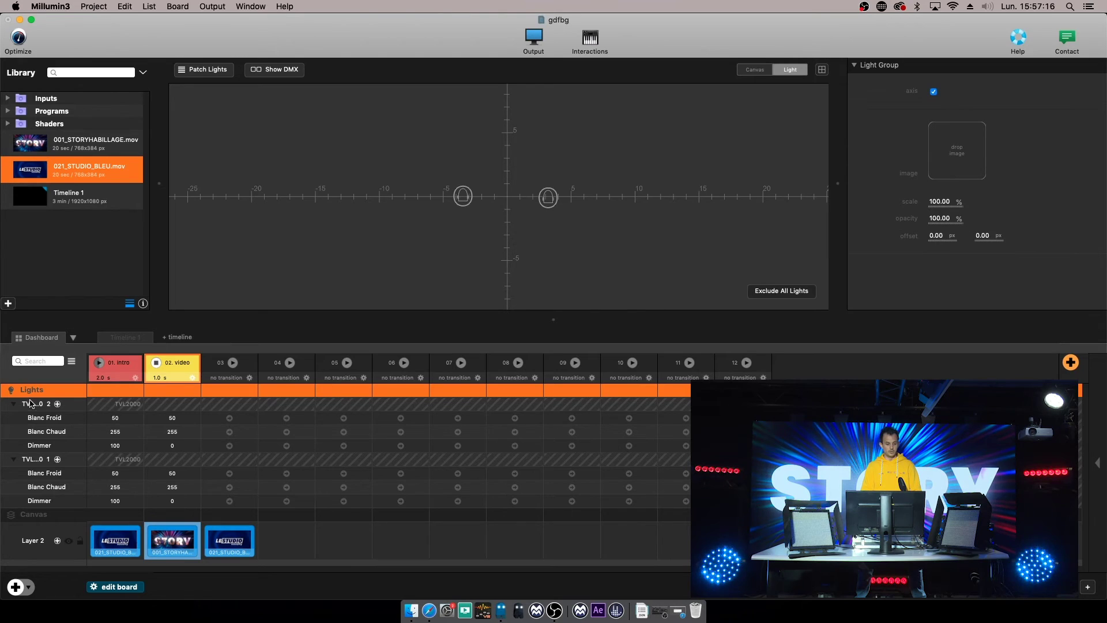
{"action": "left_click", "coordinate": [159, 402]}
{"action": "left_click_drag", "start_coordinate": [929, 295], "coordinate": [1093, 265]}
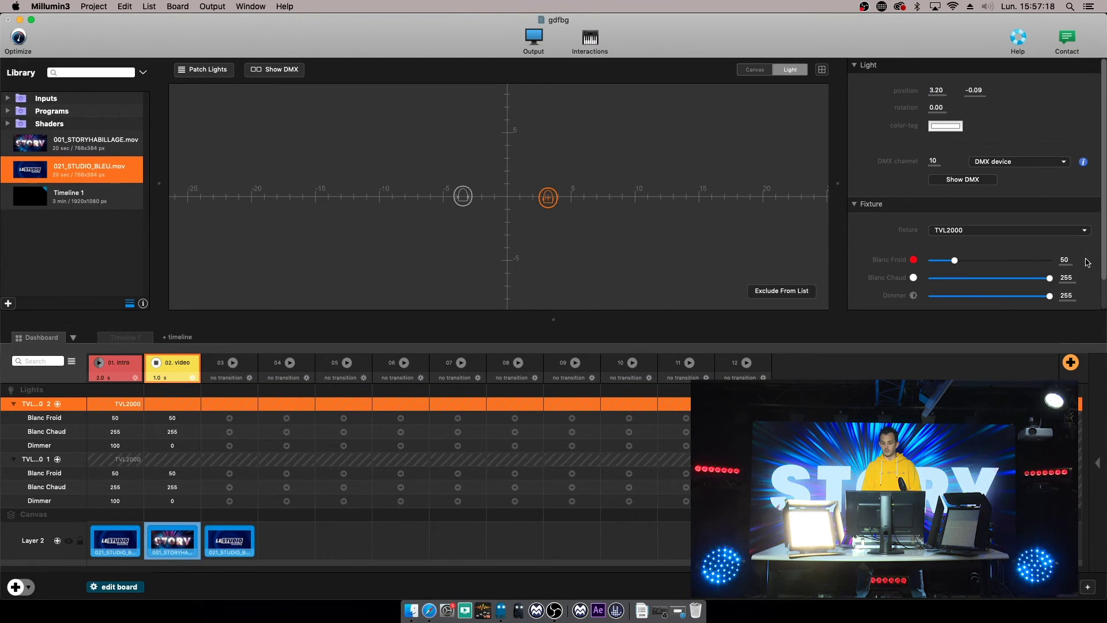
{"action": "left_click_drag", "start_coordinate": [954, 260], "coordinate": [1098, 263]}
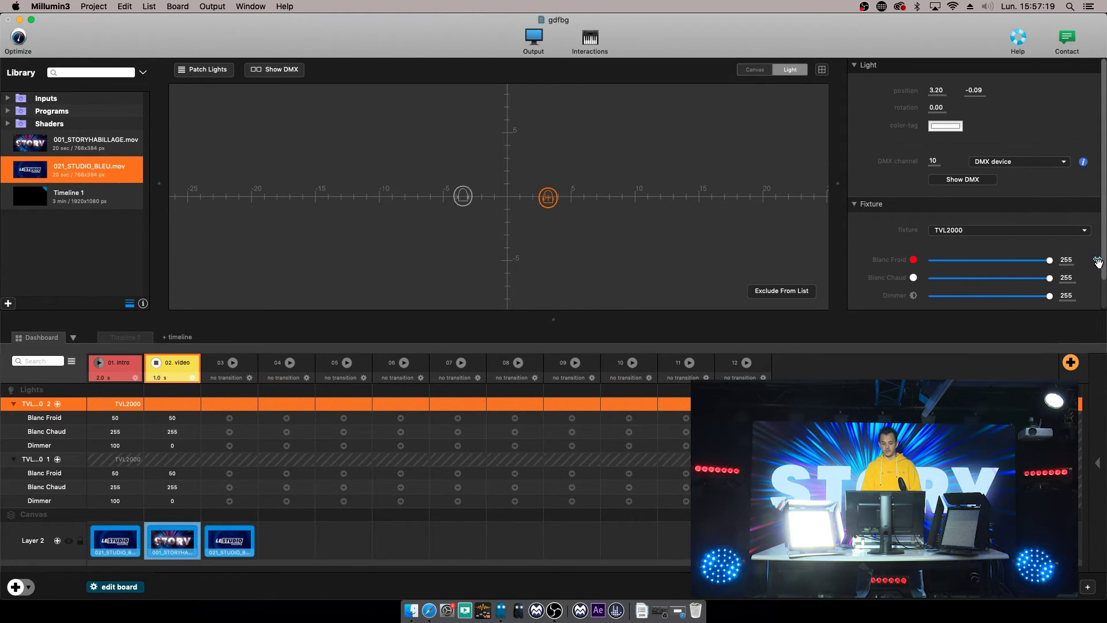
Step: Raise the Dimmer and Blanc Froid of the first TVL2000 light to 255
{"action": "left_click", "coordinate": [34, 460]}
{"action": "left_click", "coordinate": [897, 298]}
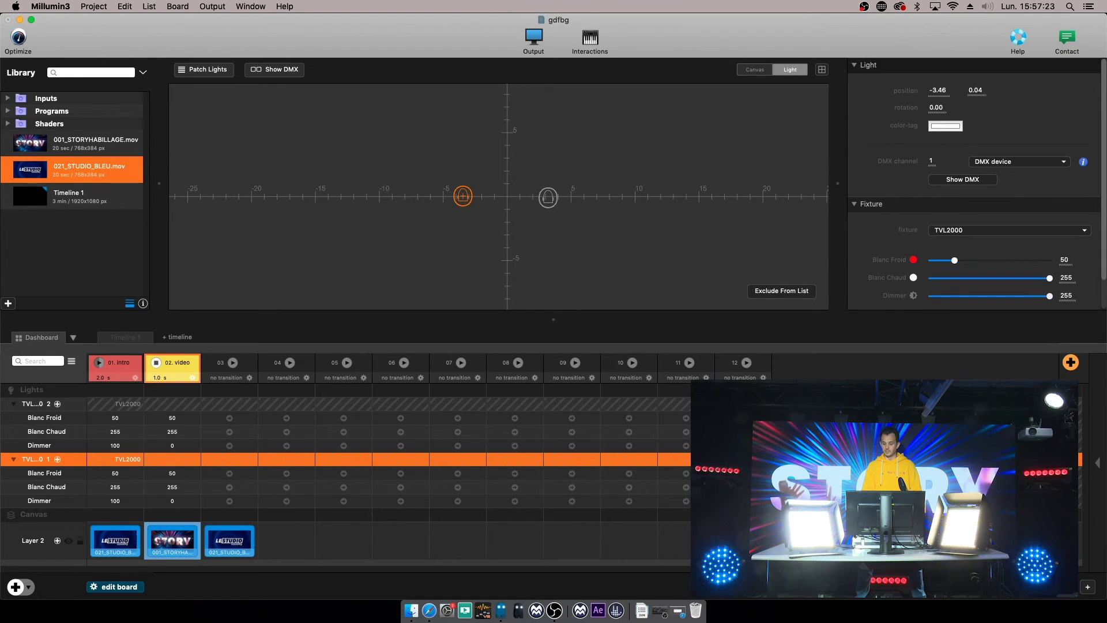
{"action": "left_click_drag", "start_coordinate": [954, 260], "coordinate": [1053, 261]}
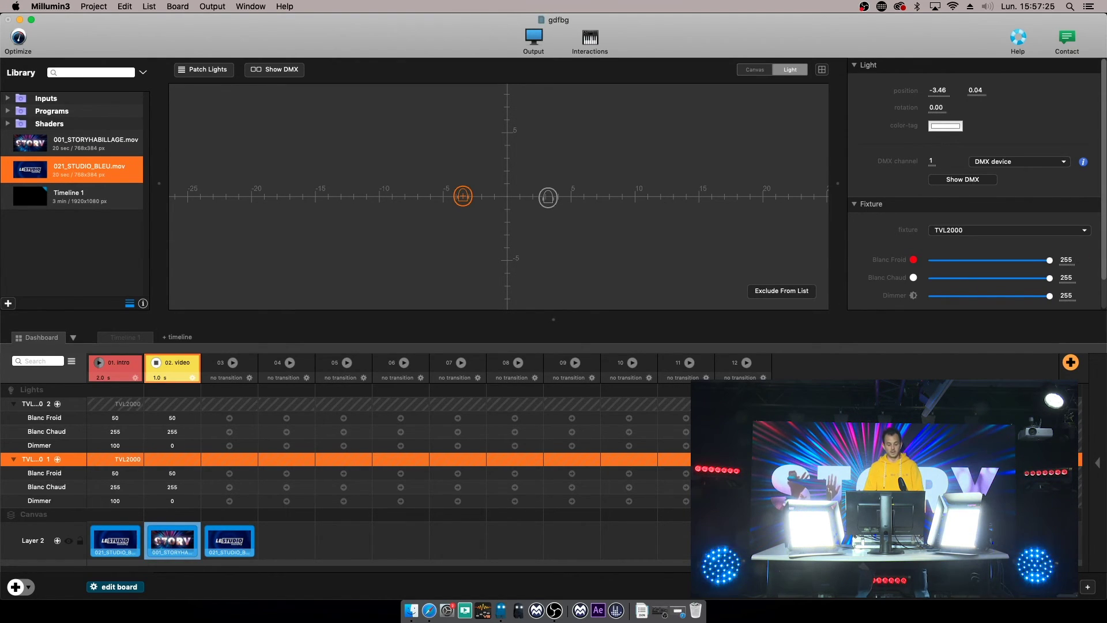
Step: Save the current state into dashboard column 03 and title the column orateur
{"action": "left_click", "coordinate": [249, 377]}
{"action": "left_click", "coordinate": [251, 339]}
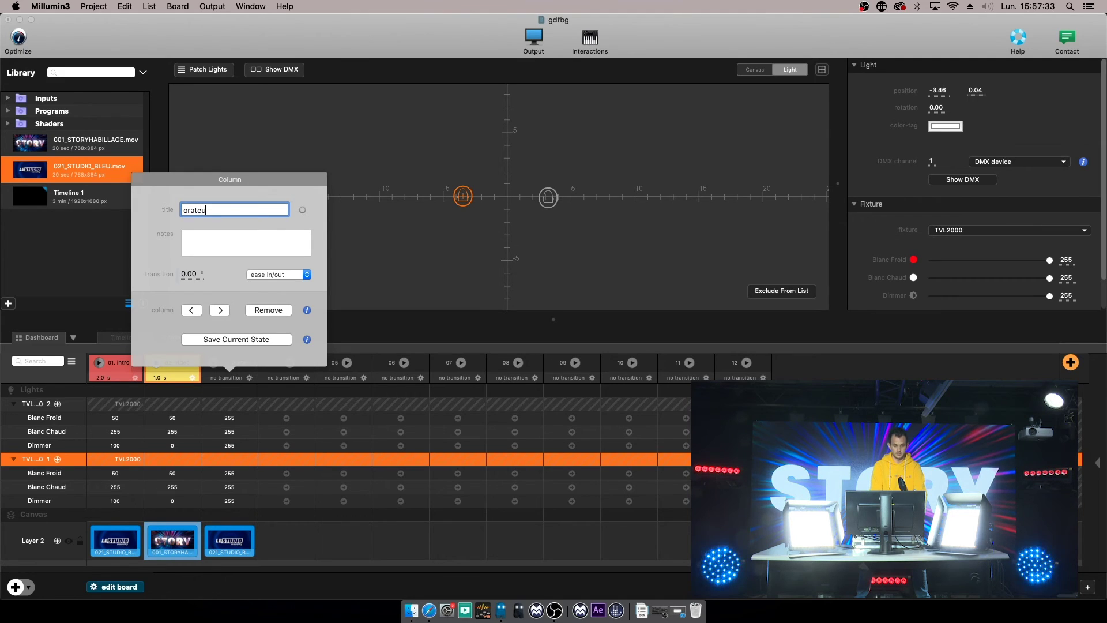
{"action": "key", "text": "Return"}
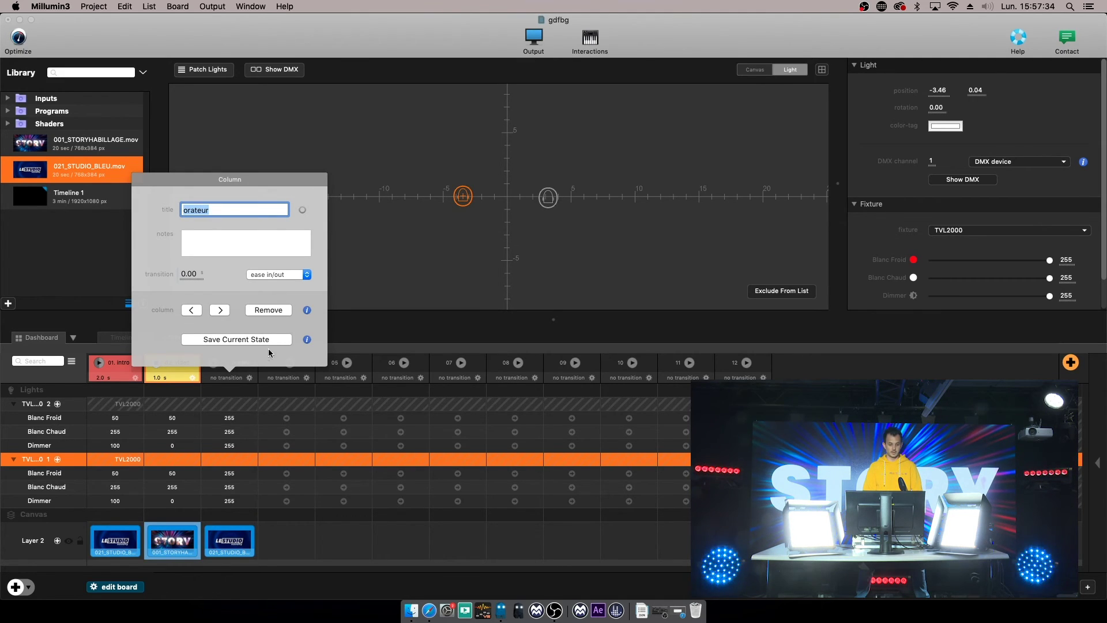
Step: Set the orateur column's transition to 1 second
{"action": "left_click", "coordinate": [191, 274]}
{"action": "type", "text": "1"}
{"action": "key", "text": "Return"}
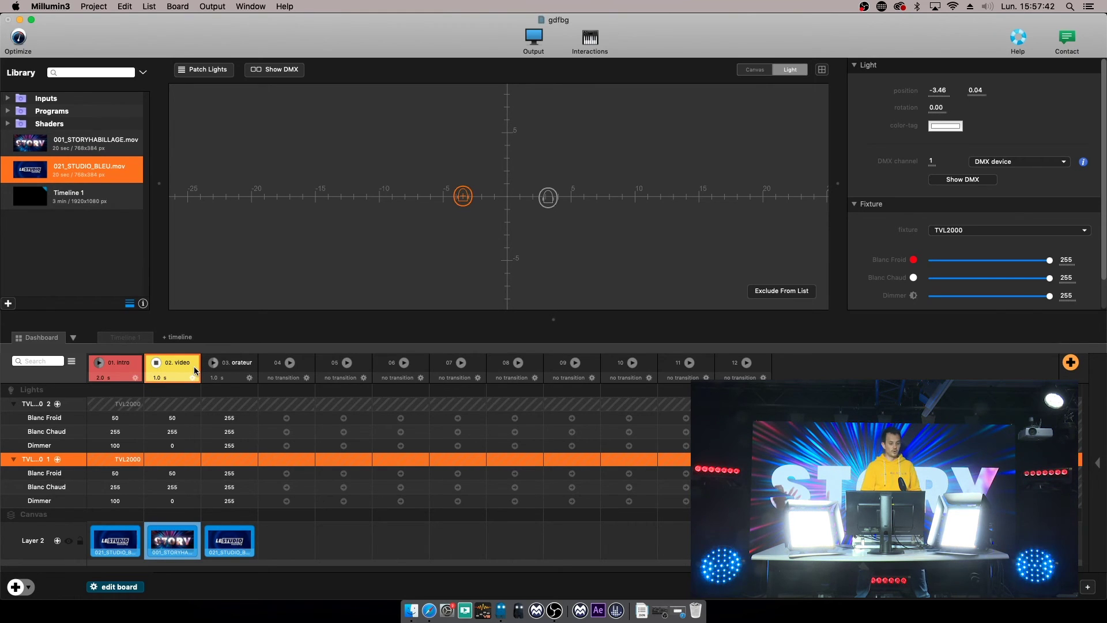
Step: Test the change from the video column to the orateur column
{"action": "left_click", "coordinate": [159, 367]}
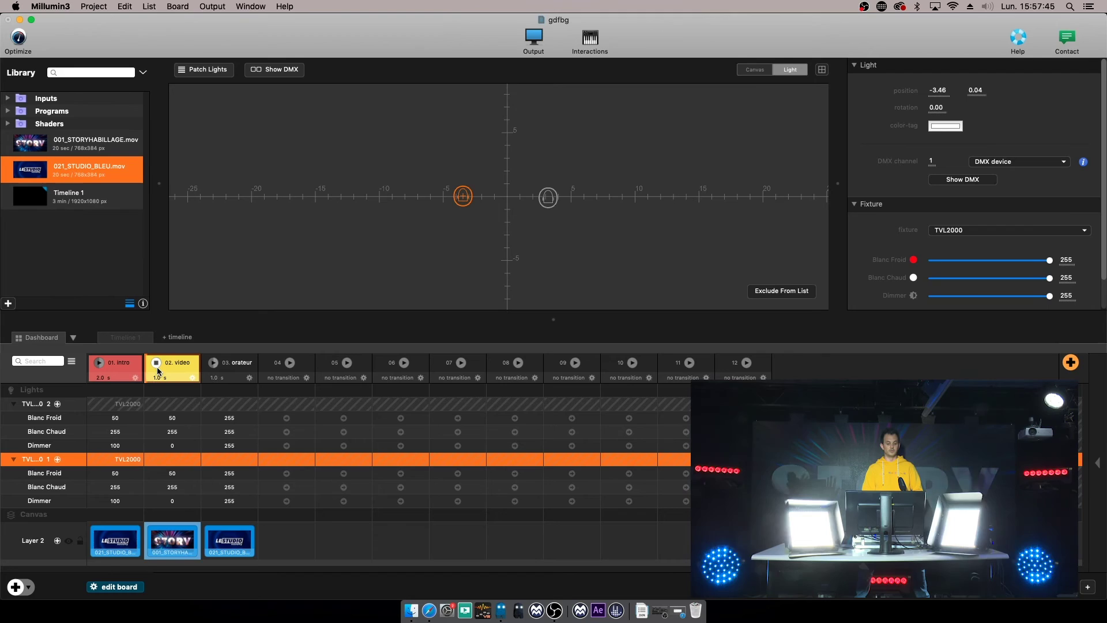
{"action": "left_click", "coordinate": [213, 363]}
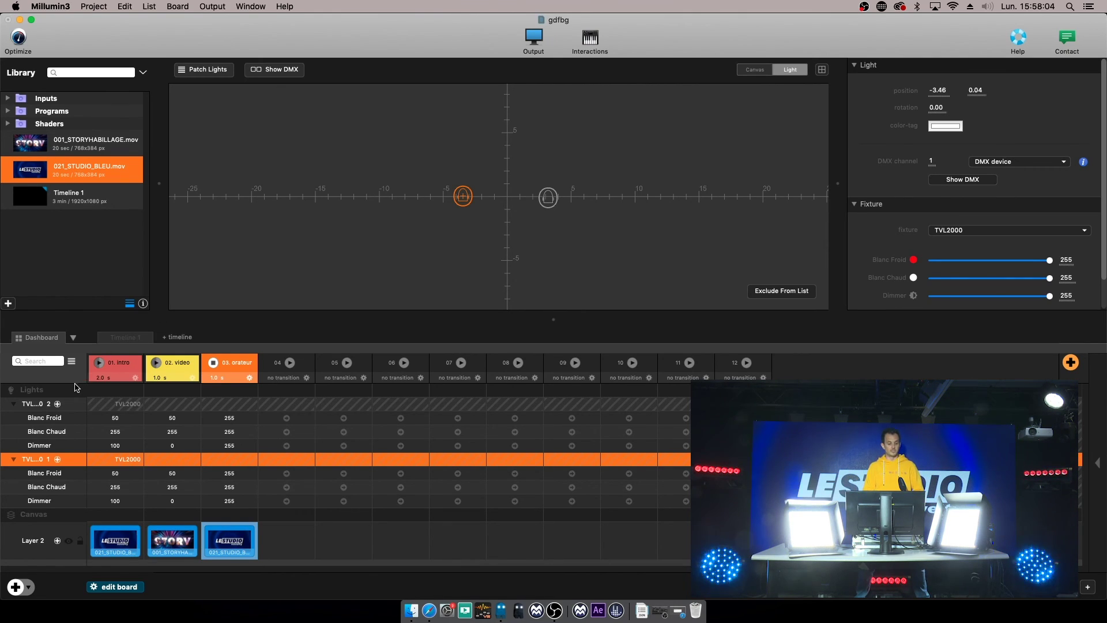
Step: Collapse the property rows of both TVL2000 lights and leave the board's edit mode
{"action": "left_click", "coordinate": [11, 411]}
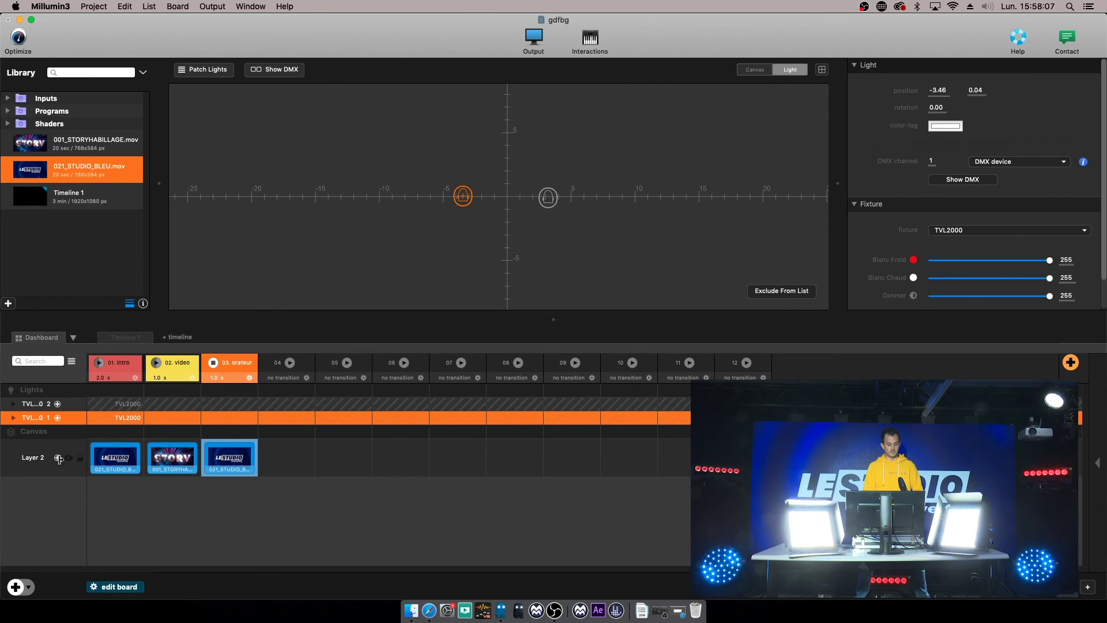
{"action": "left_click", "coordinate": [120, 588]}
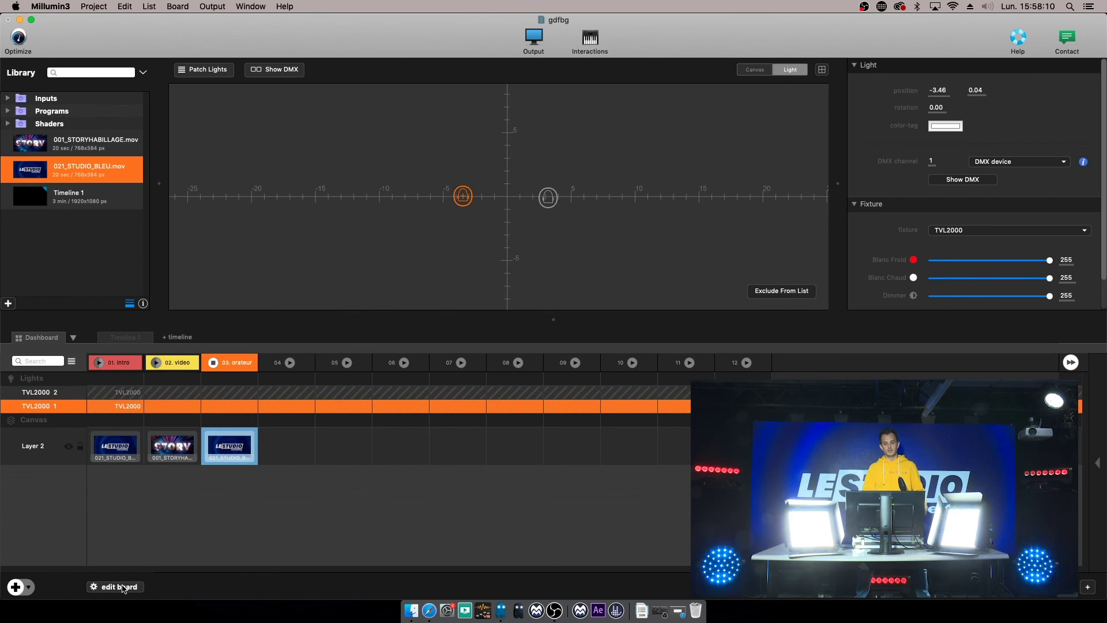